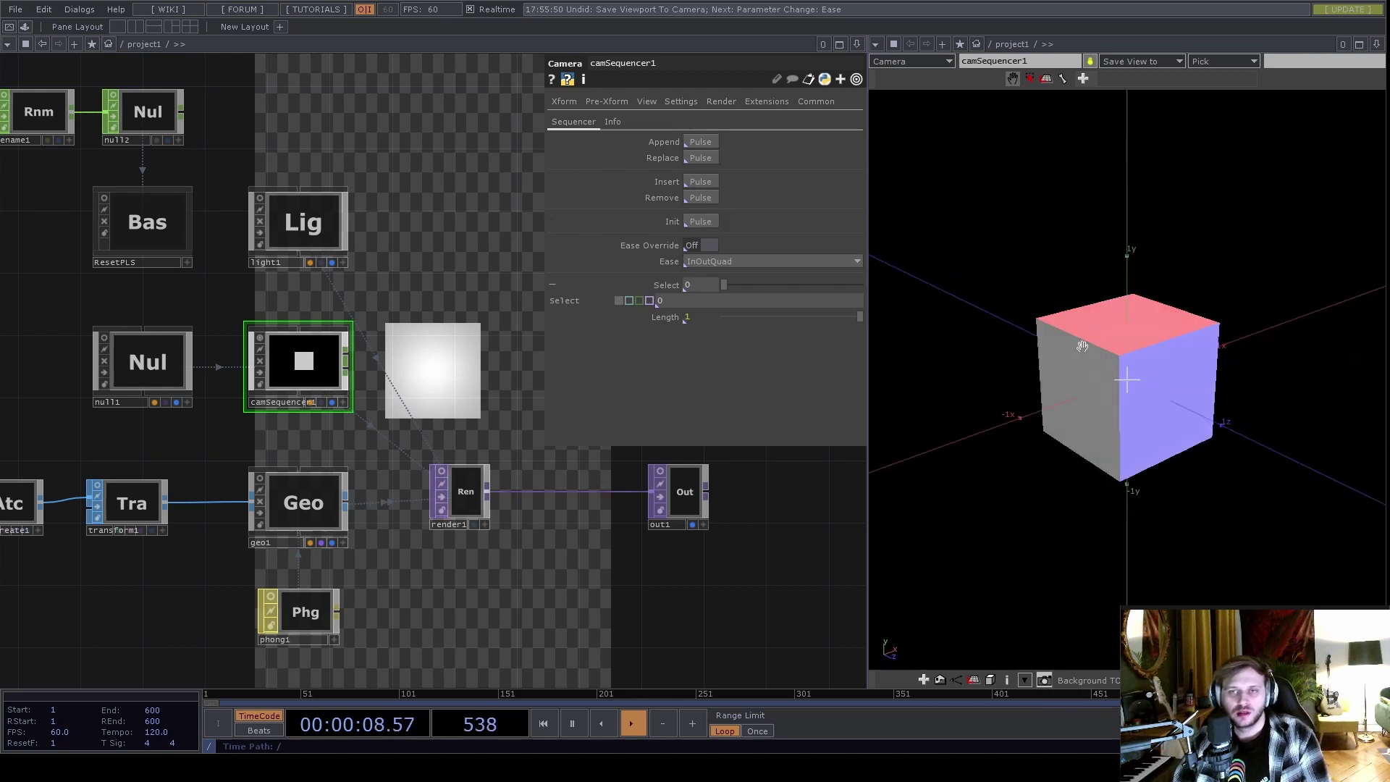
Step: Set the camera sequencer's Ease to OutBounce and append the current camera view to the sequence
left_click(807, 261)
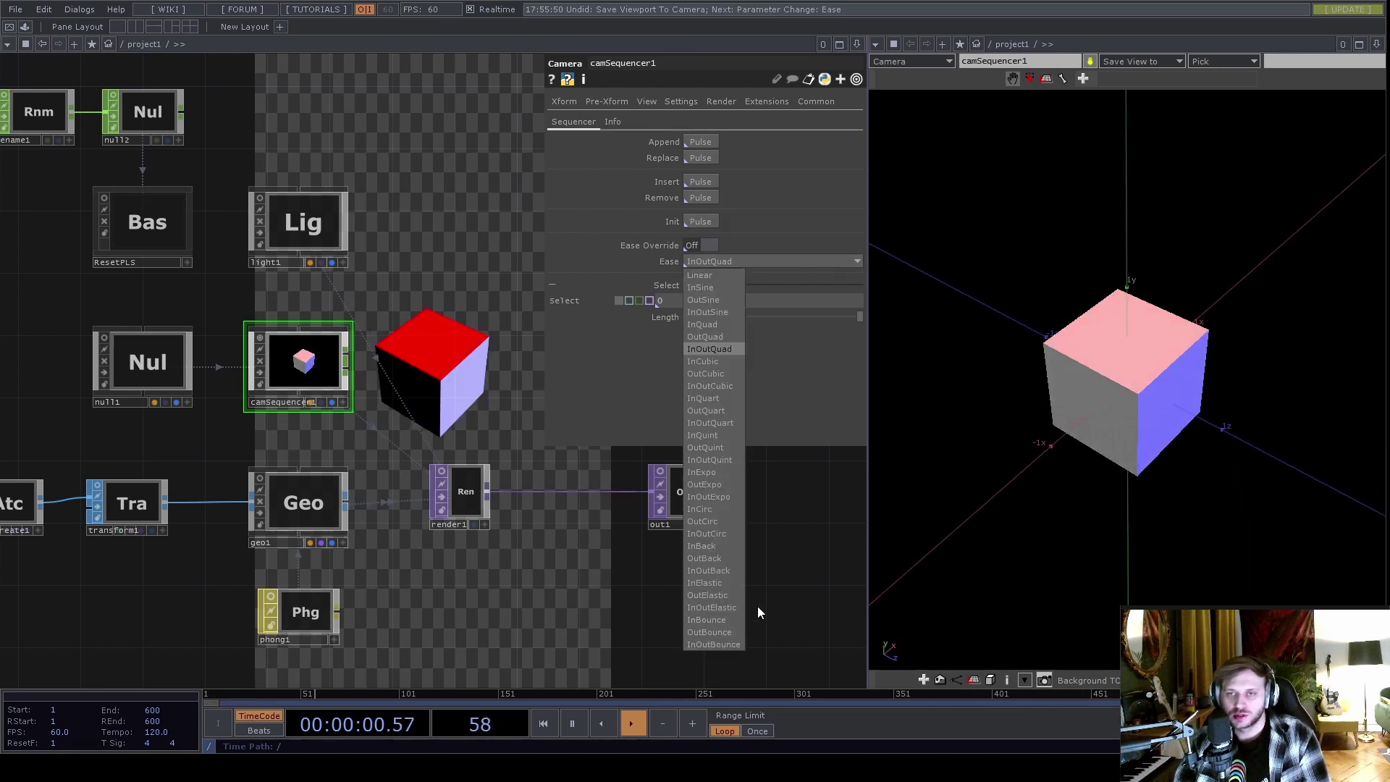
left_click(724, 631)
left_click(700, 142)
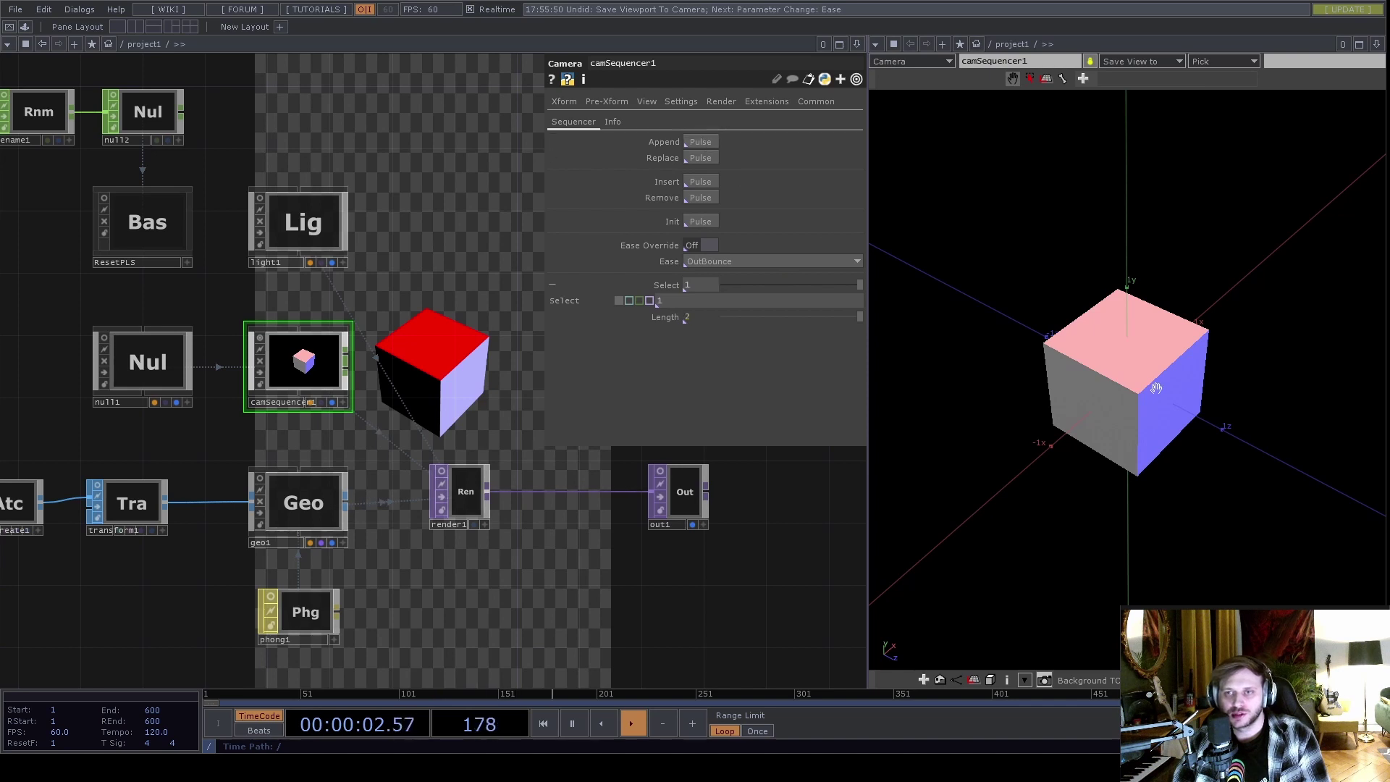
Step: Append two more camera views to camSequencer1's sequence, one with Ease set to InOutExpo and one with InOutBack
left_click(737, 261)
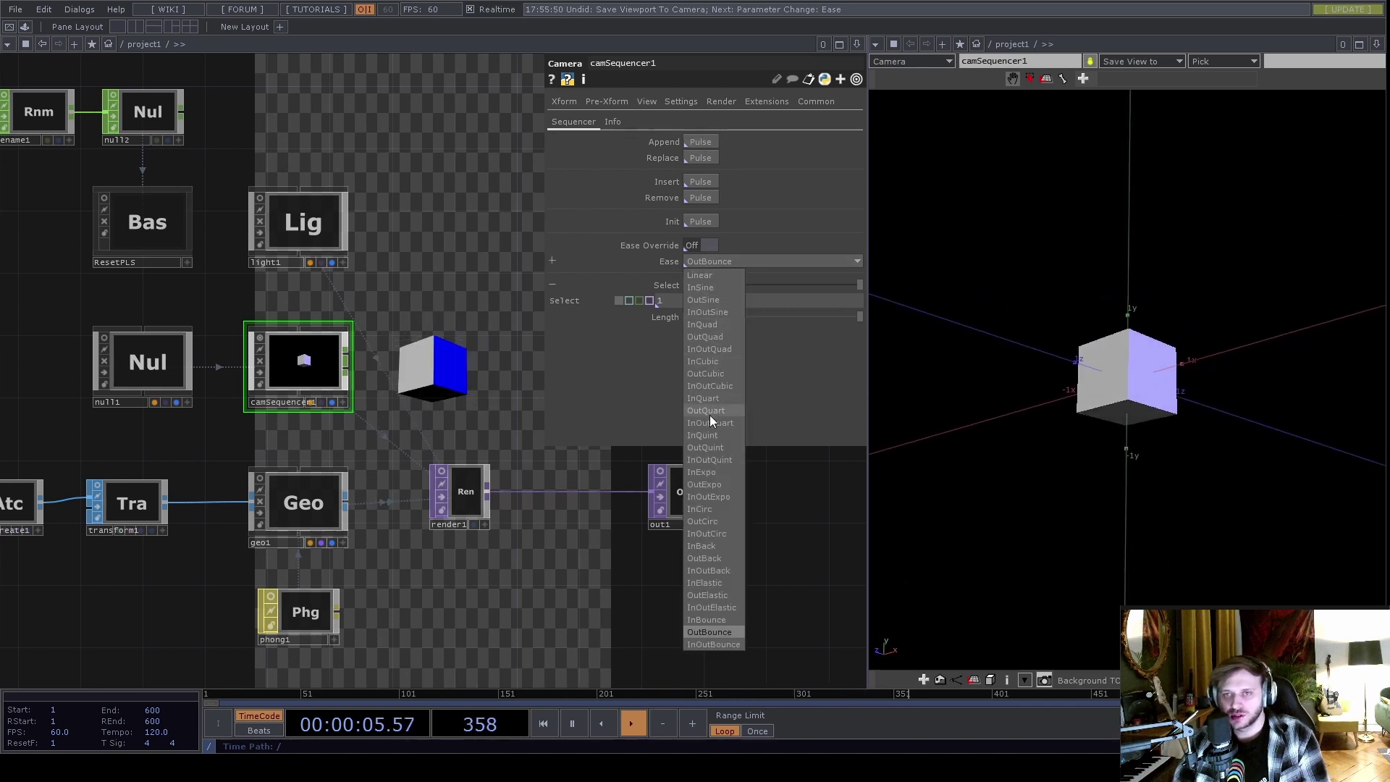
left_click(711, 497)
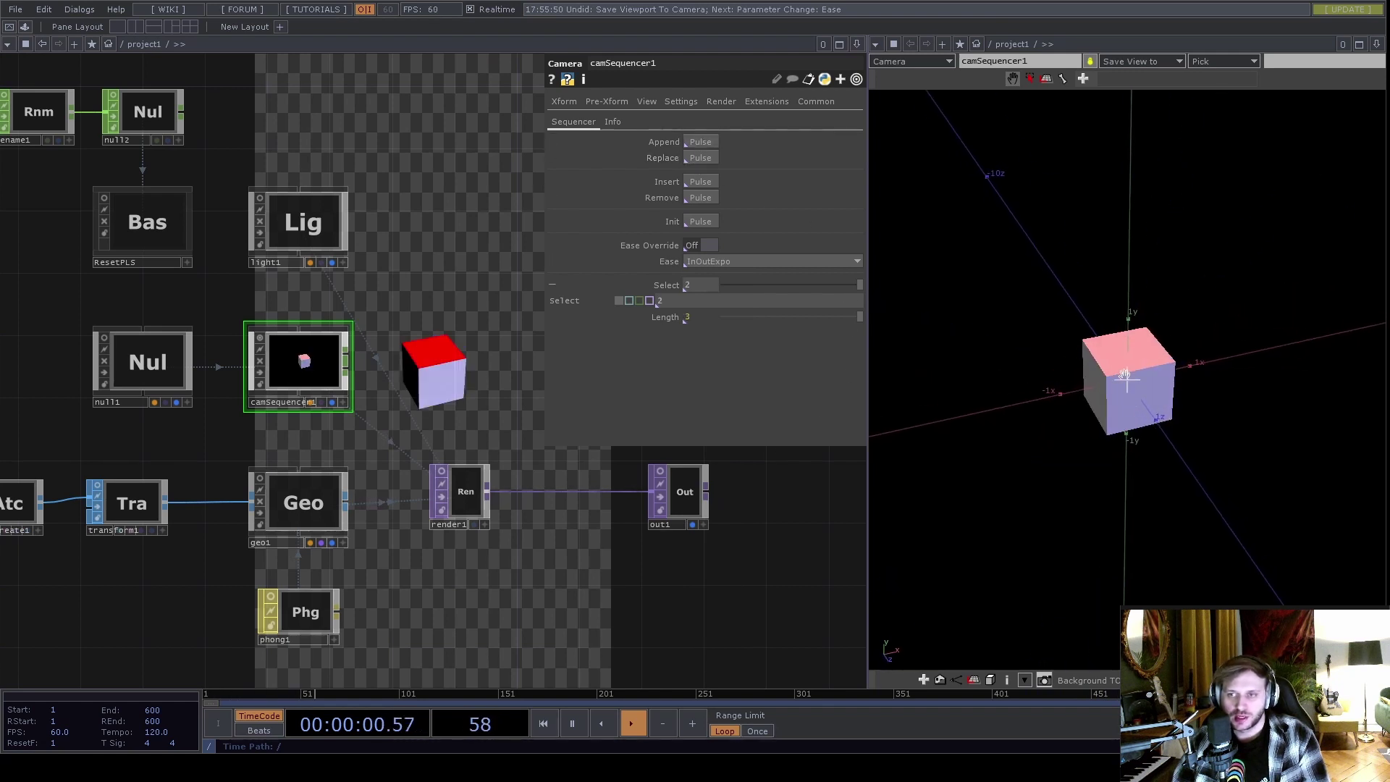
left_click(751, 263)
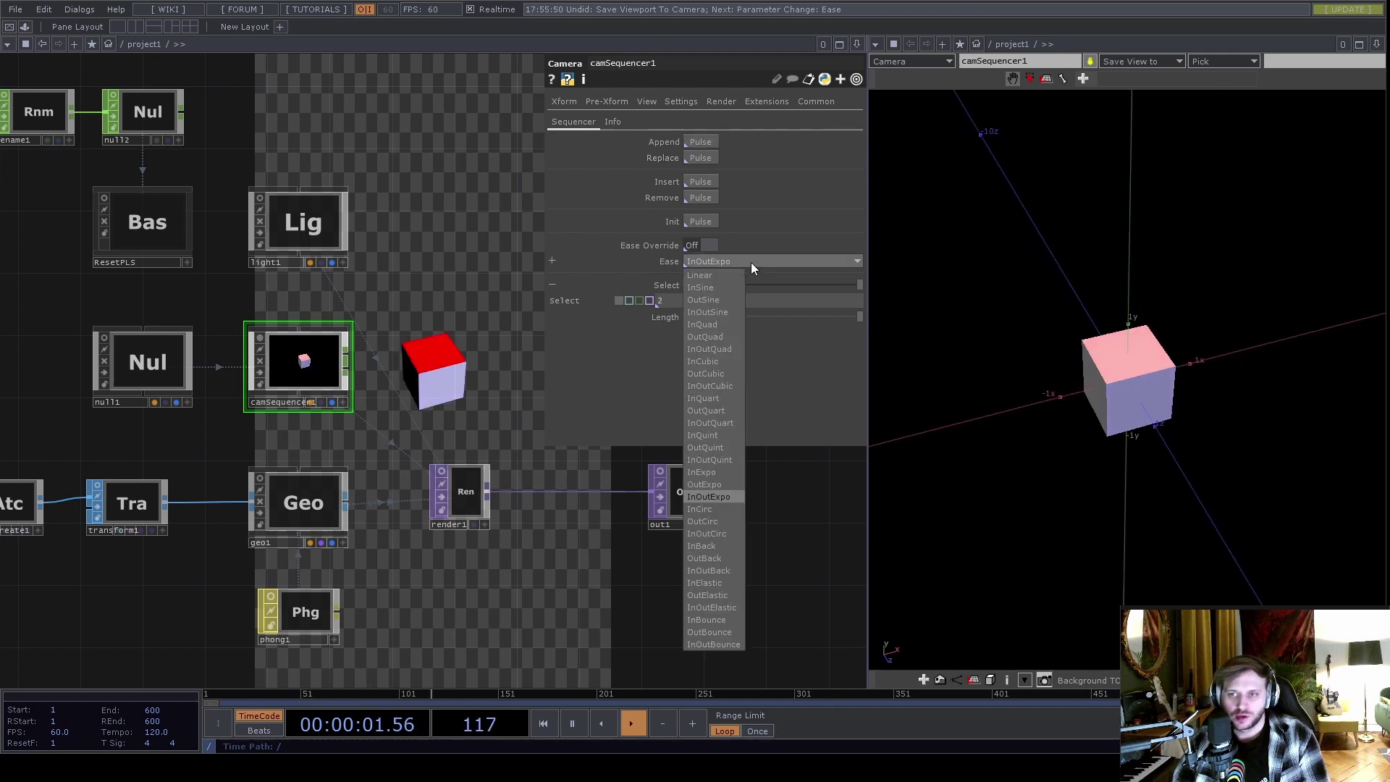
left_click(715, 572)
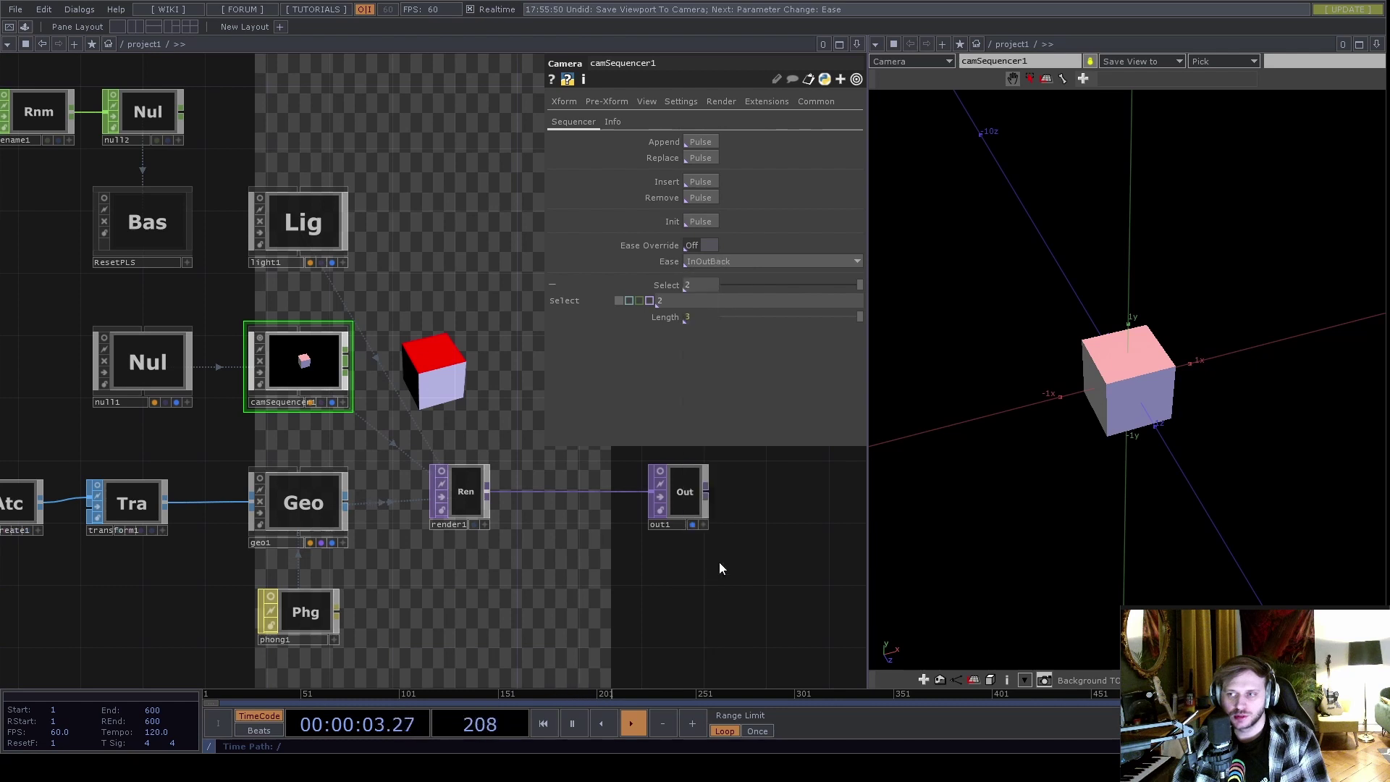
left_click(701, 142)
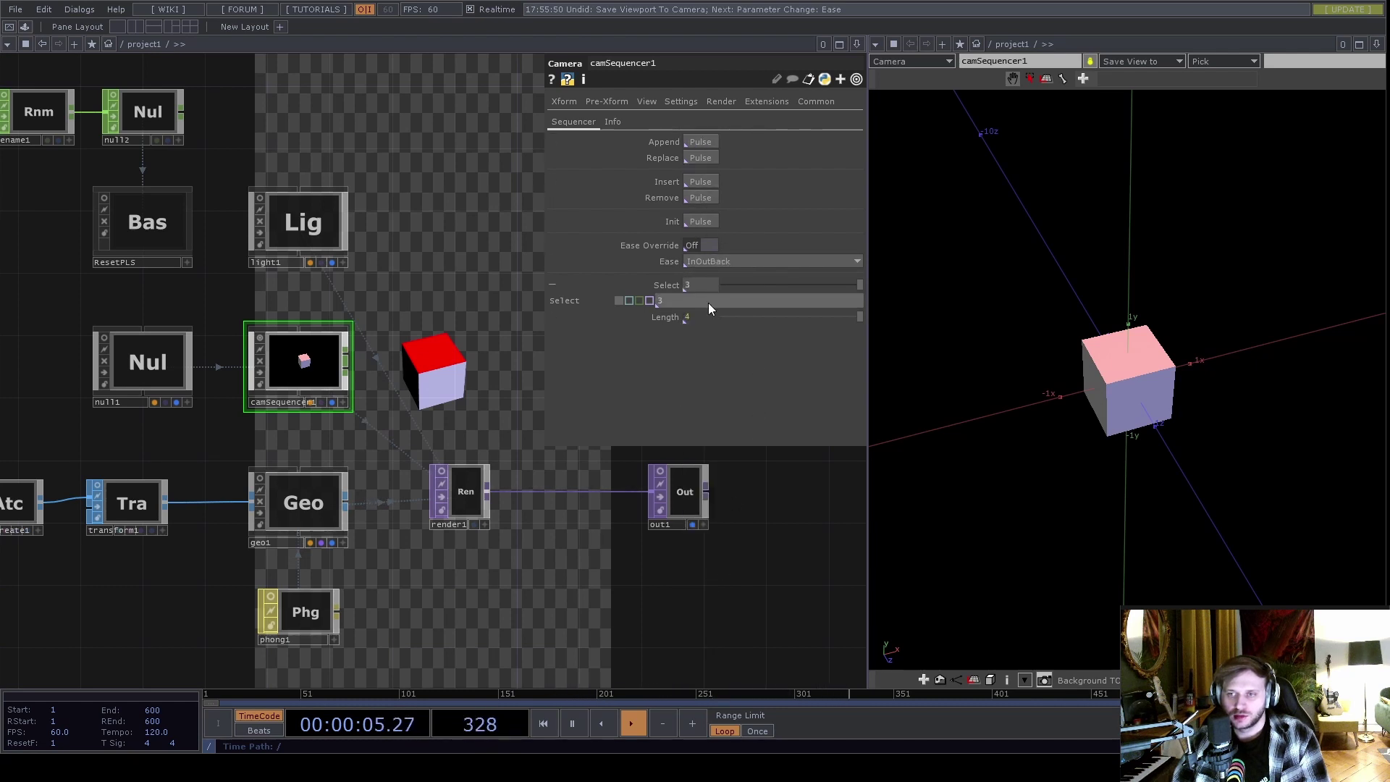
Step: Drive camSequencer1's Select parameter with the expression absTime.seconds * 0.2
left_click(659, 302)
type("absTime.seconds * 0.2")
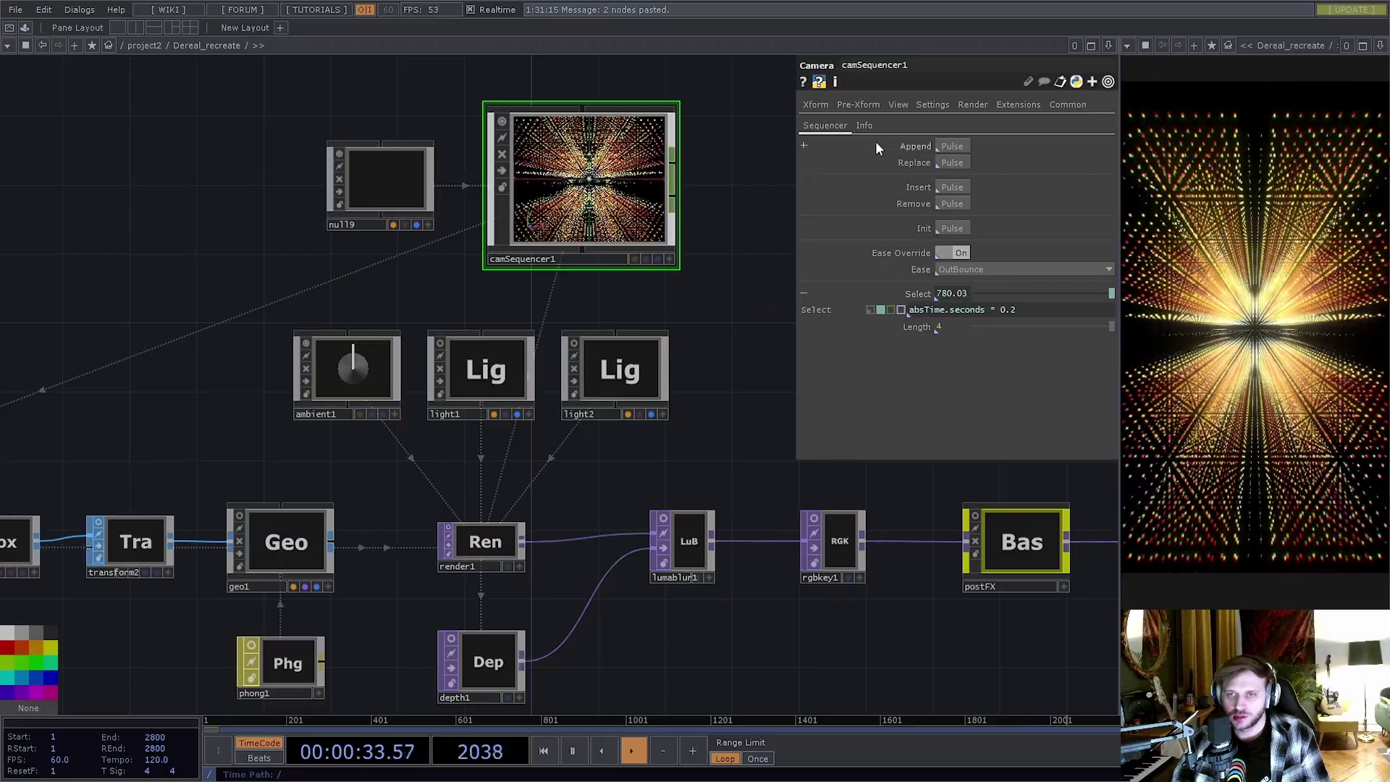
Step: Check camSequencer1's Info page and locate the CamSequencer entry among the palette's My Components, leaving the palette closed
left_click(866, 126)
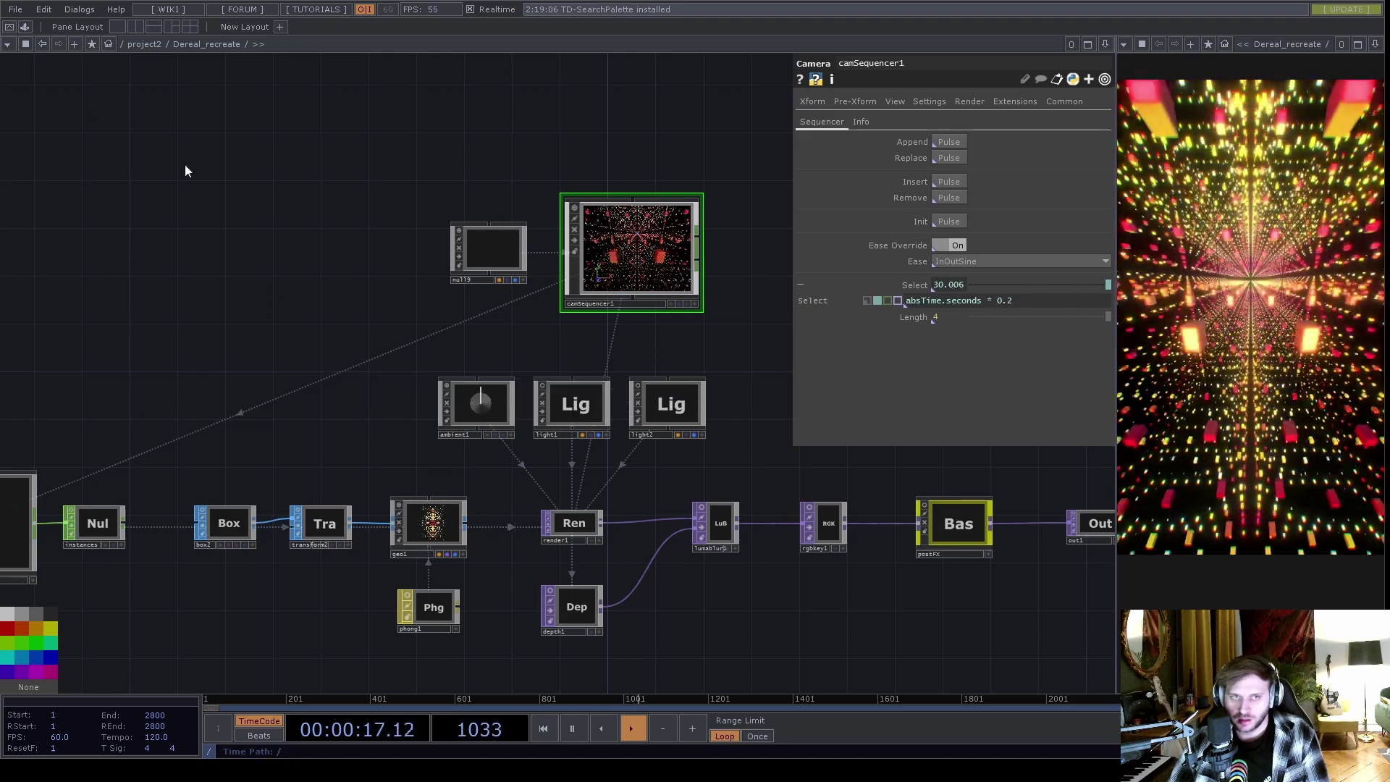
left_click(28, 29)
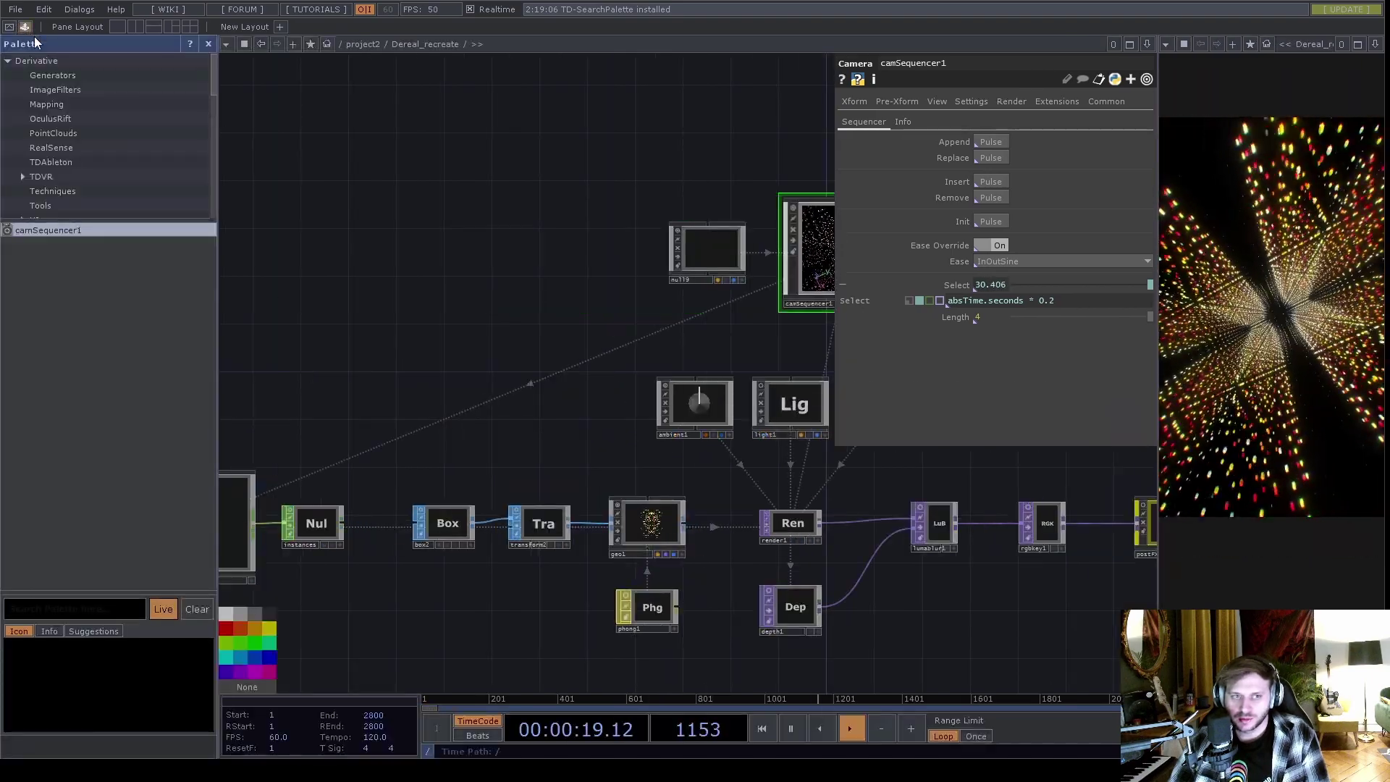
scroll(80, 134, "down", 5)
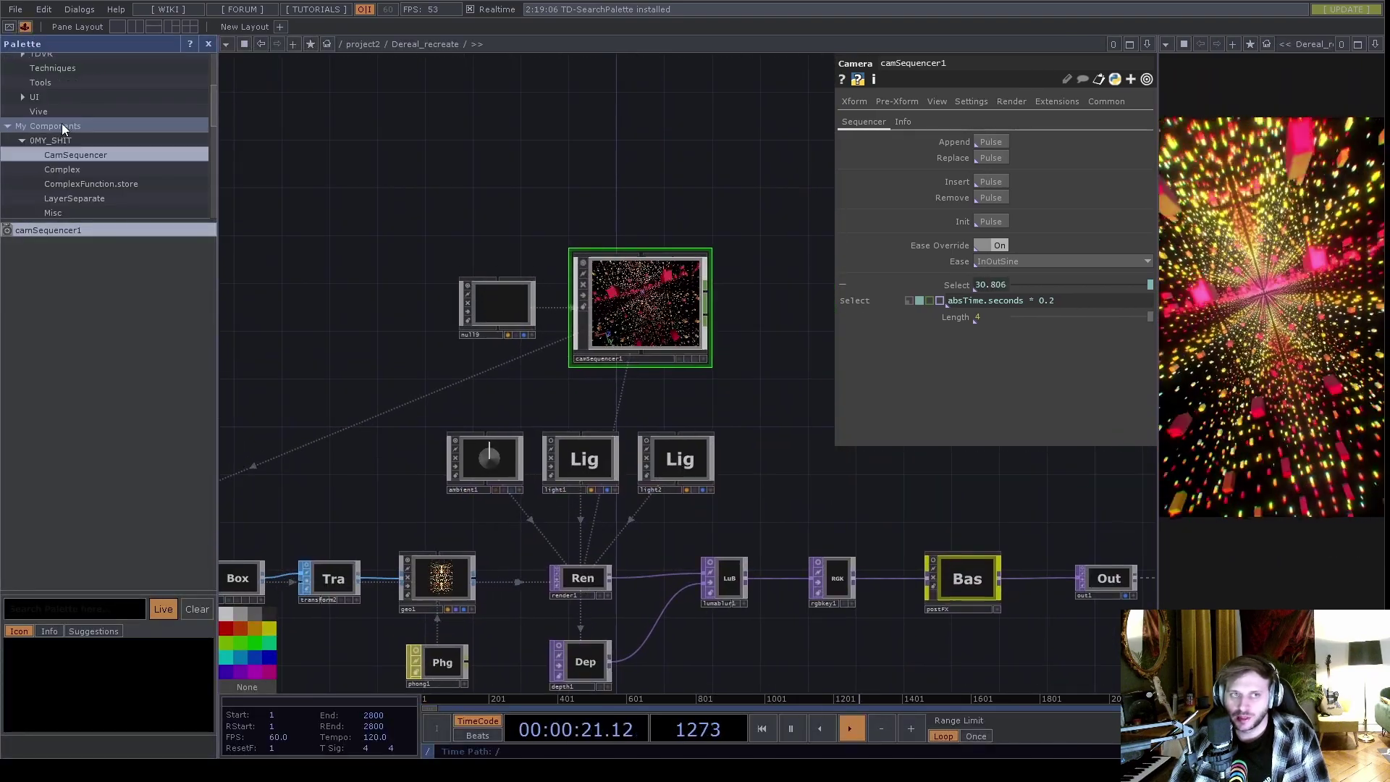
scroll(117, 152, "up", 4)
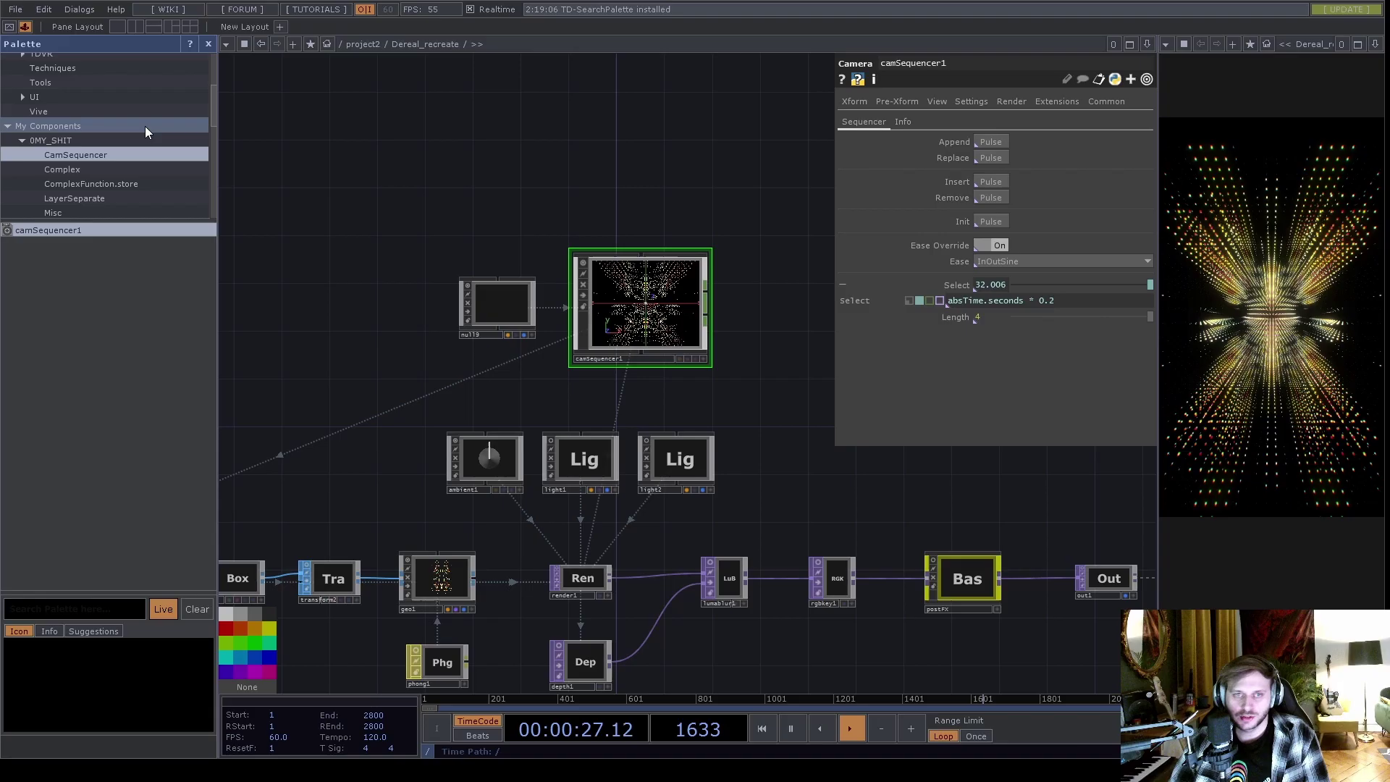
left_click(211, 43)
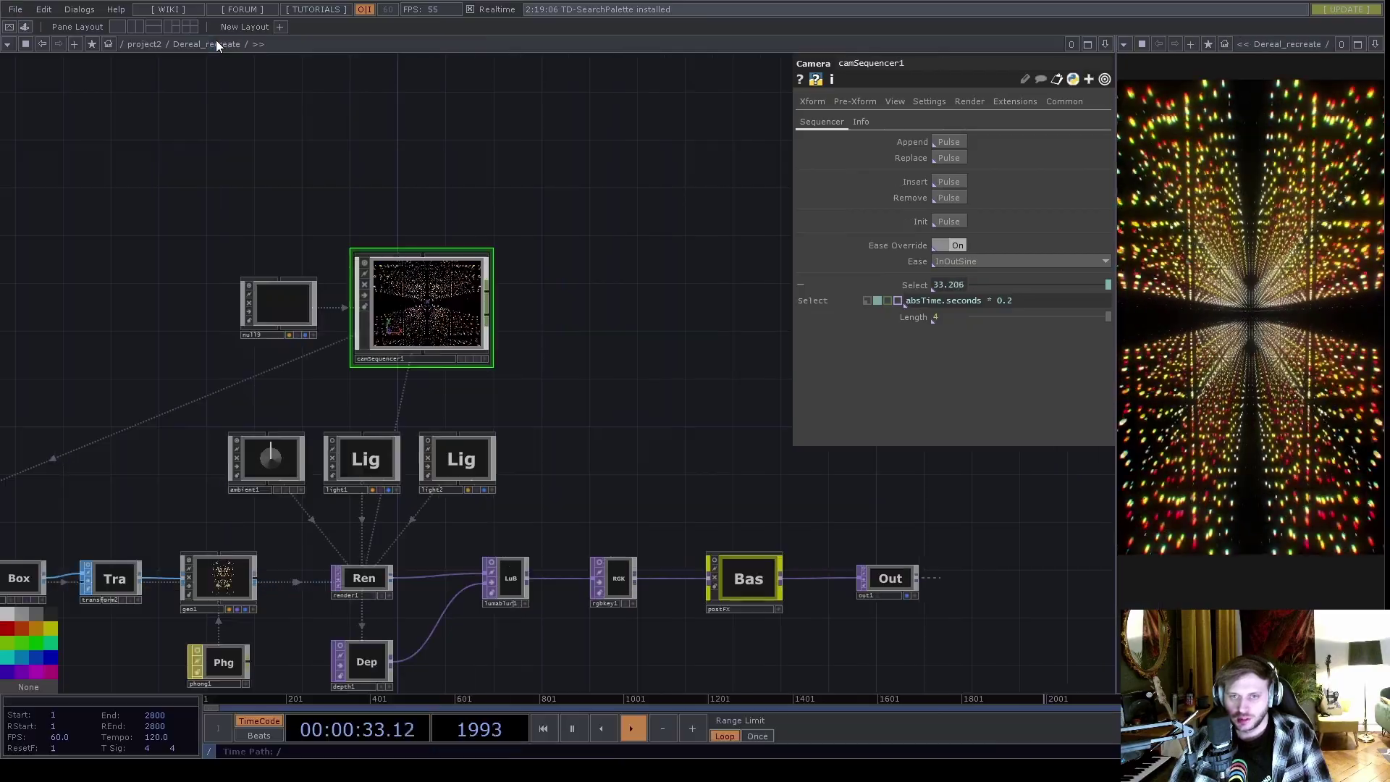
Step: Examine how camSequencer1 connects to the null, lights and render in the network, and check its transform and Sequencer parameters
left_click_drag(142, 323, 366, 260)
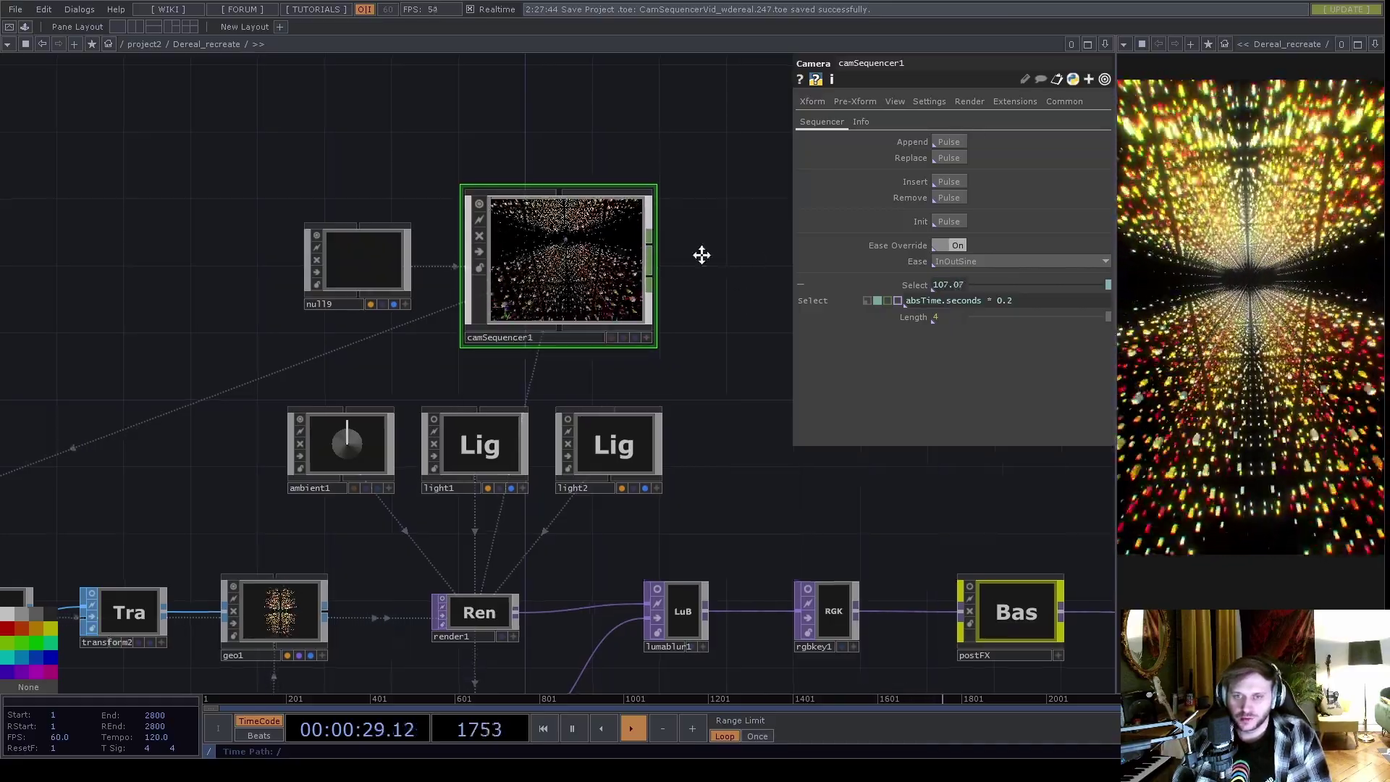
scroll(701, 254, "down", 4)
scroll(617, 207, "up", 2)
left_click_drag(597, 208, 618, 222)
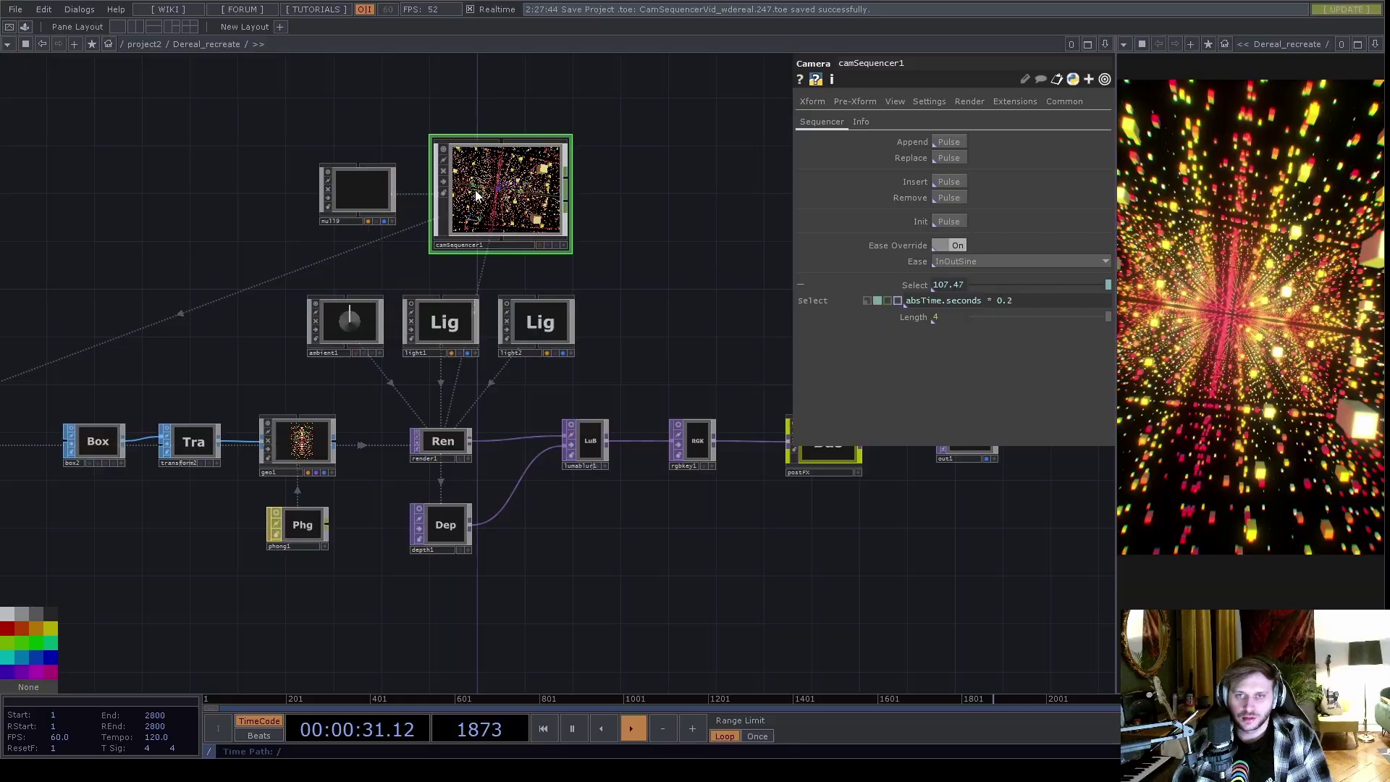
mouse_move(521, 206)
left_mouse_down()
mouse_move(472, 468)
mouse_move(495, 468)
mouse_move(523, 208)
left_mouse_up()
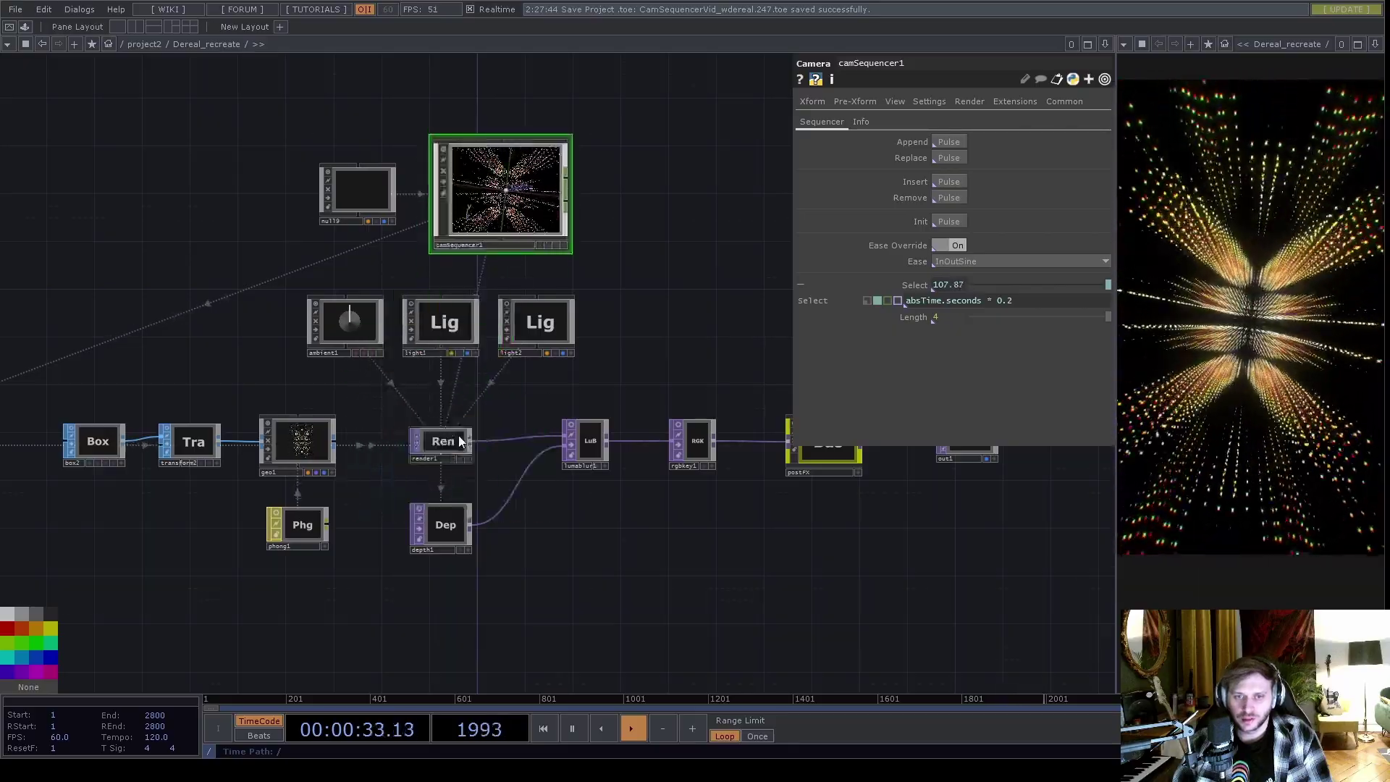
scroll(649, 107, "up", 2)
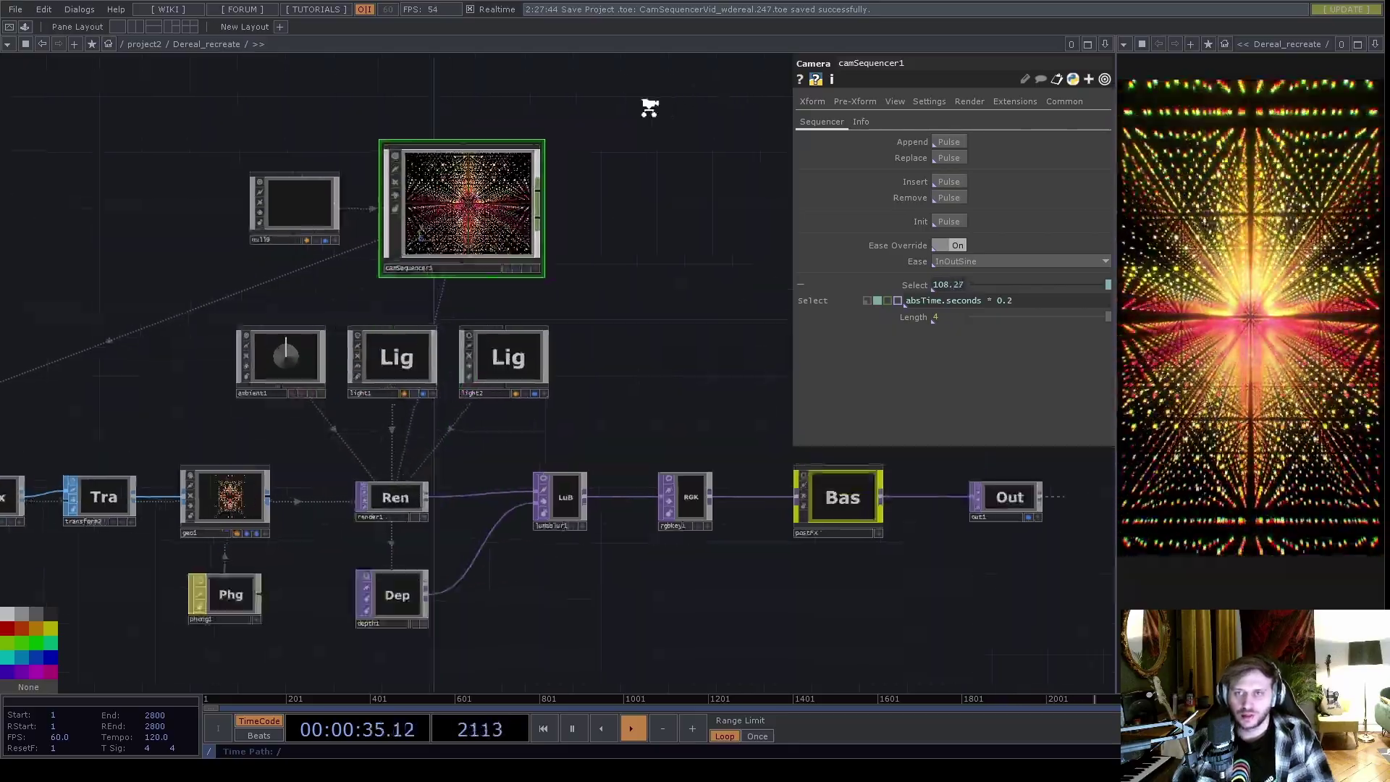
scroll(650, 107, "up", 2)
left_click_drag(589, 171, 794, 258)
left_click(812, 101)
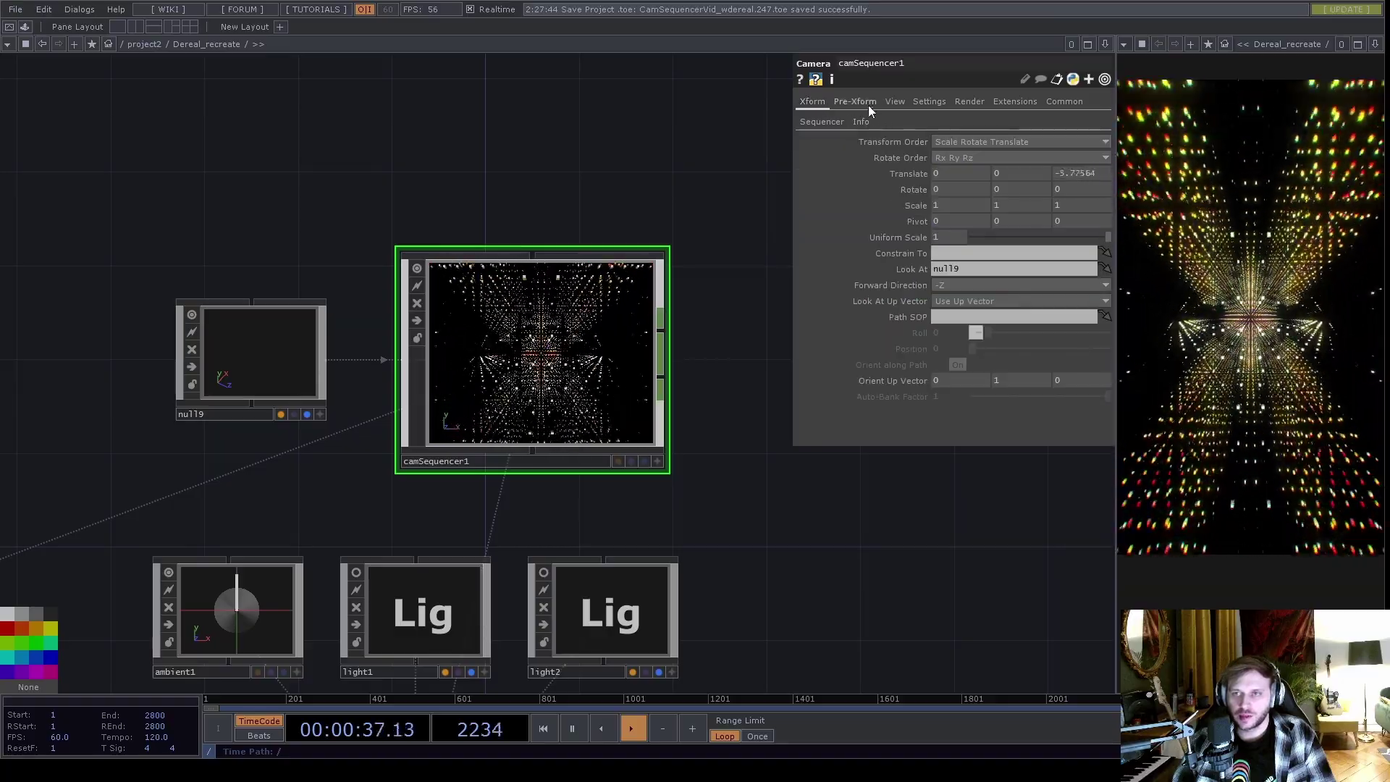
left_click(821, 121)
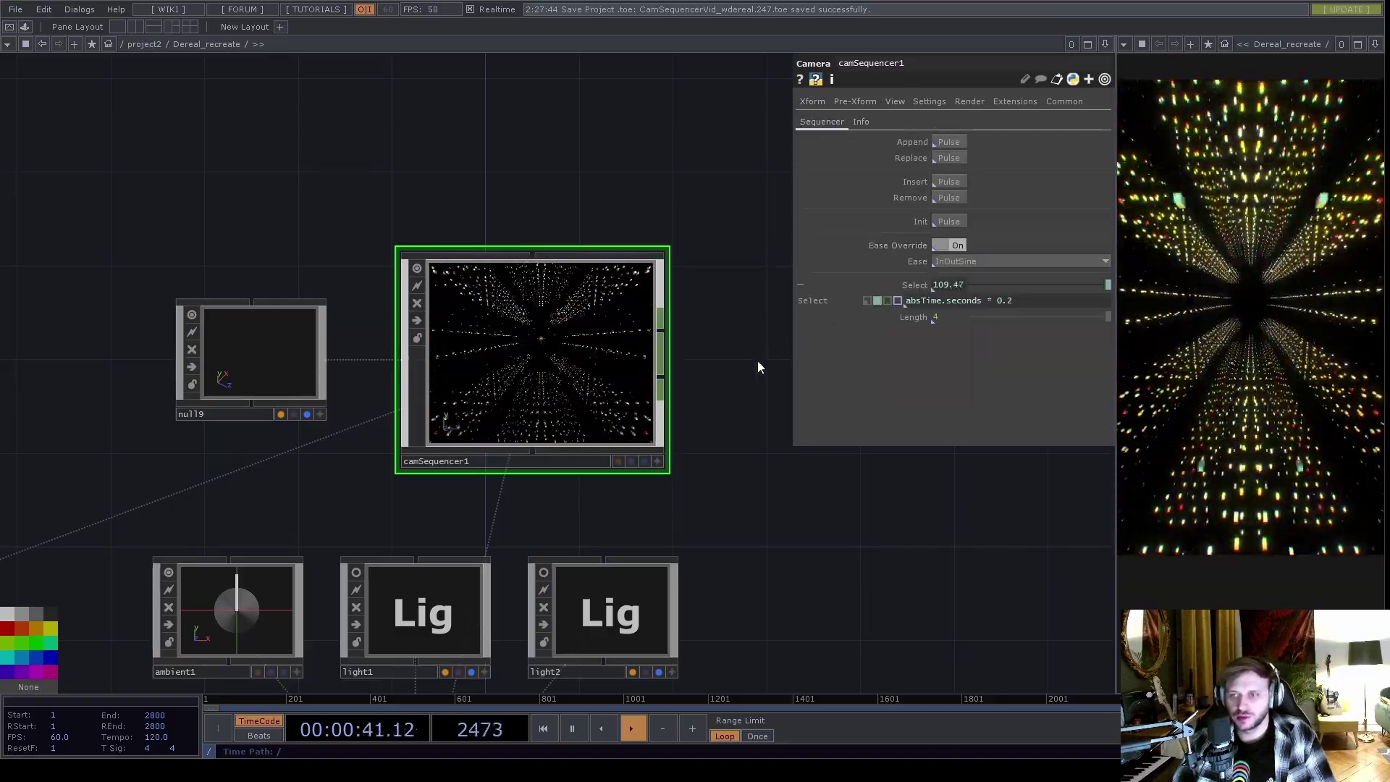
left_click_drag(757, 368, 763, 323)
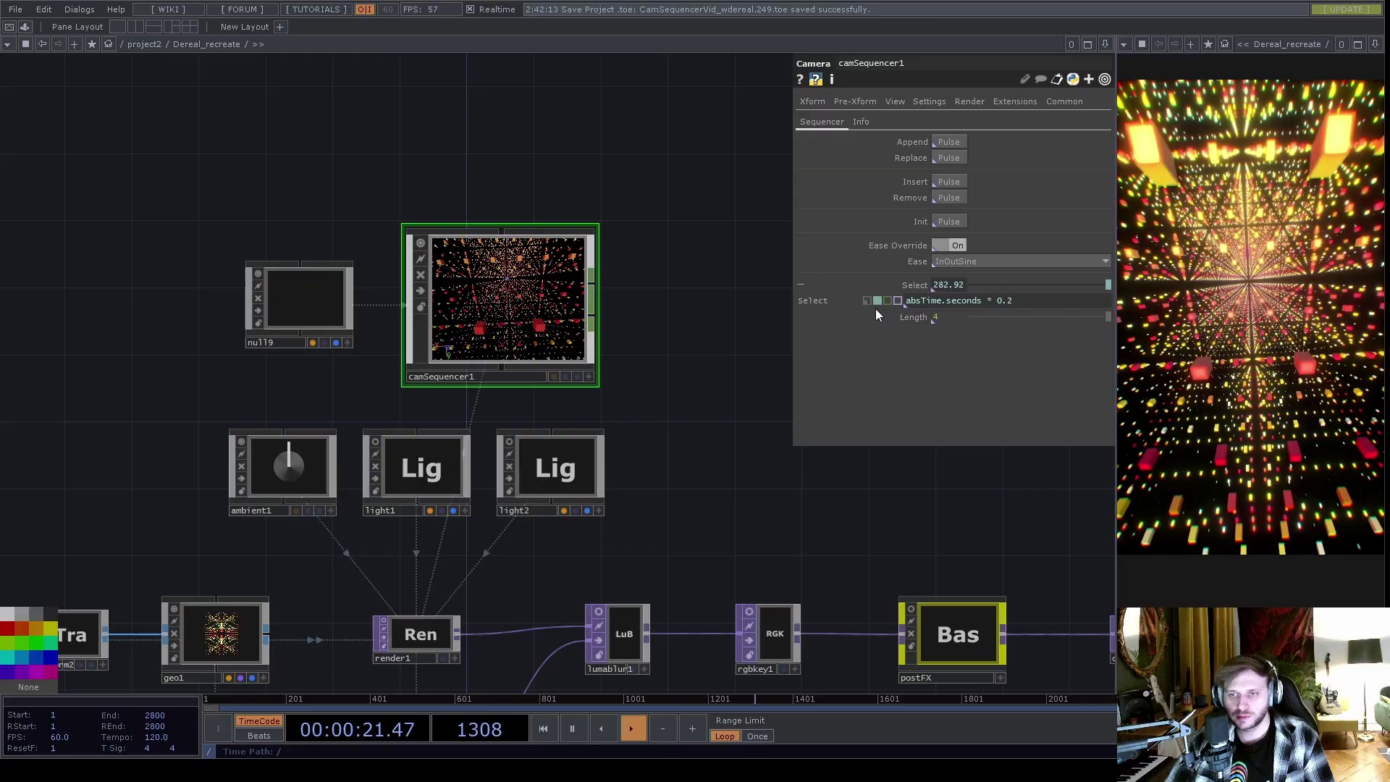
Step: Switch camSequencer1's Select to the constant 0 and reinitialise the sequence after making the camera's viewer active
left_click(866, 300)
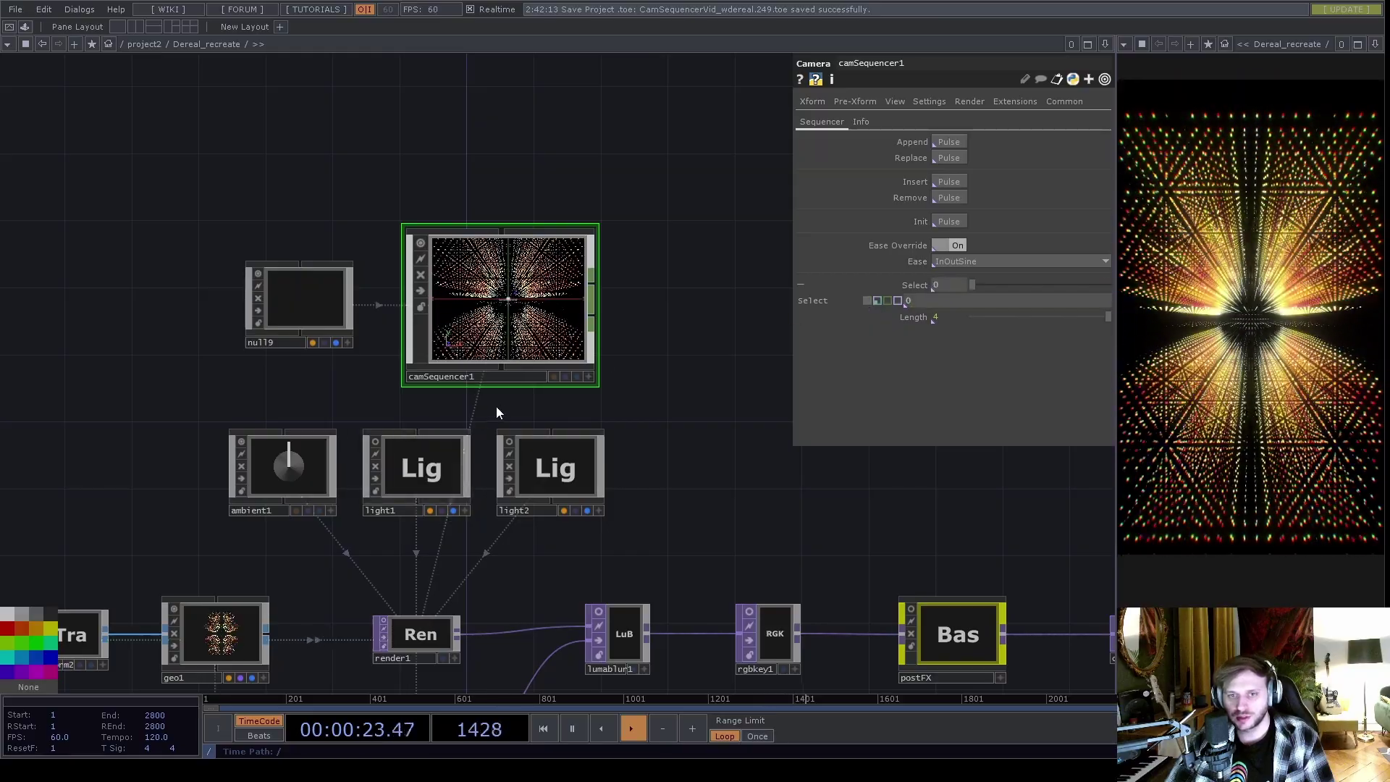
scroll(496, 413, "up", 10)
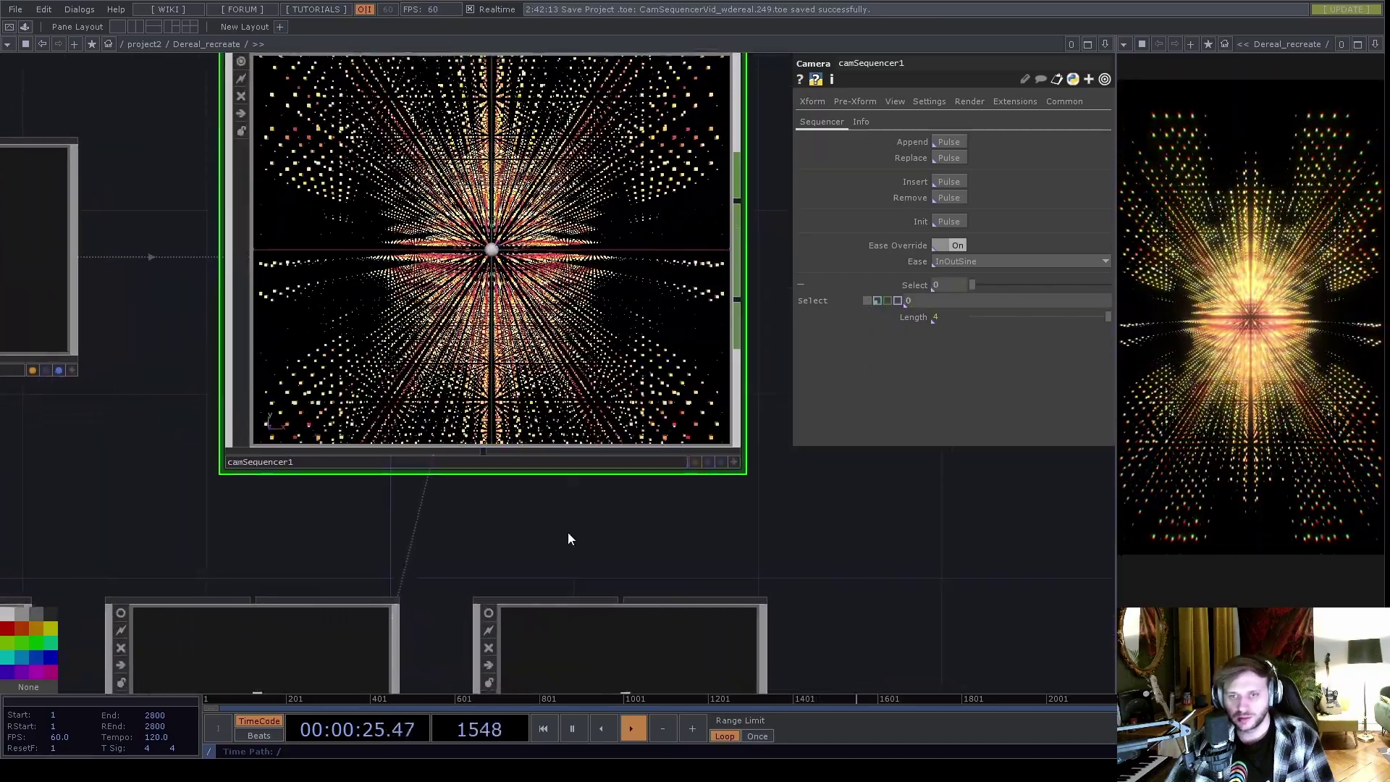
left_click(732, 457)
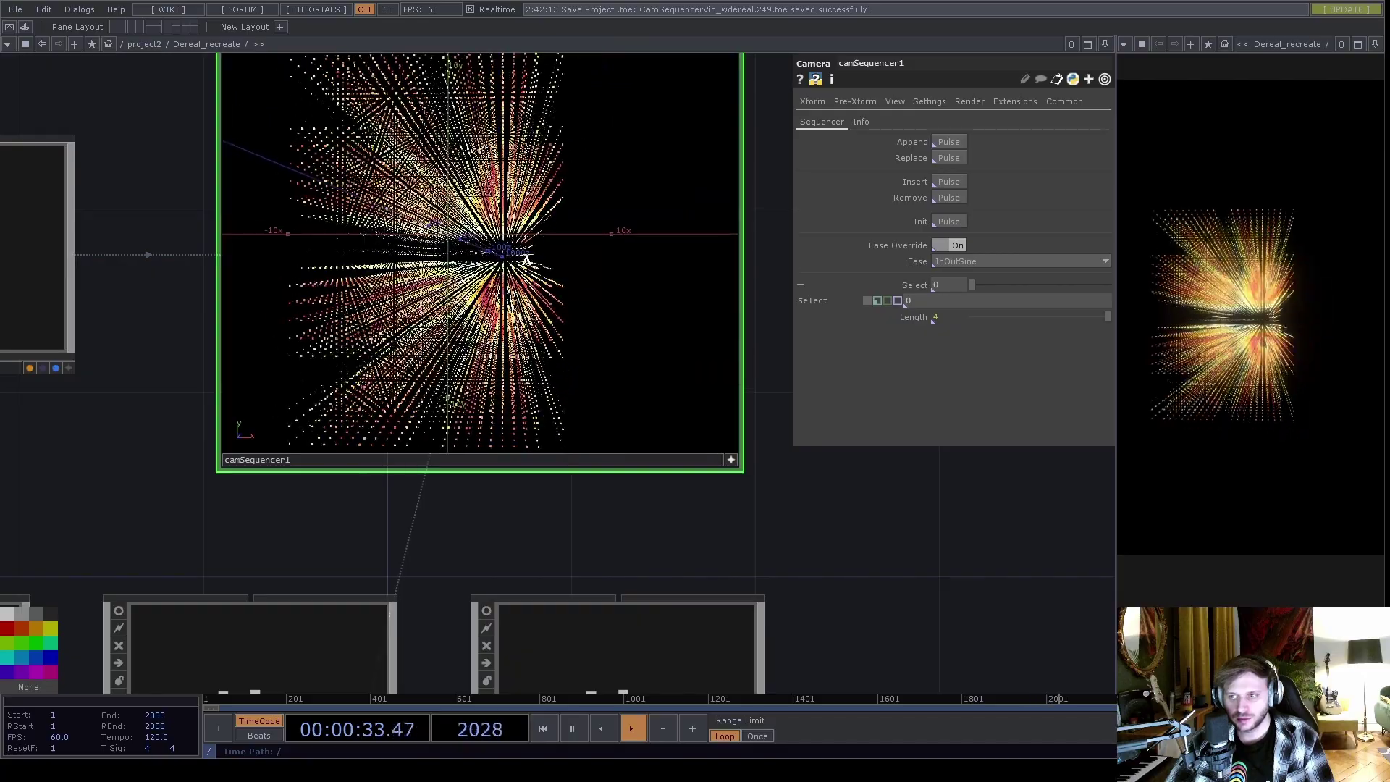
left_click(948, 221)
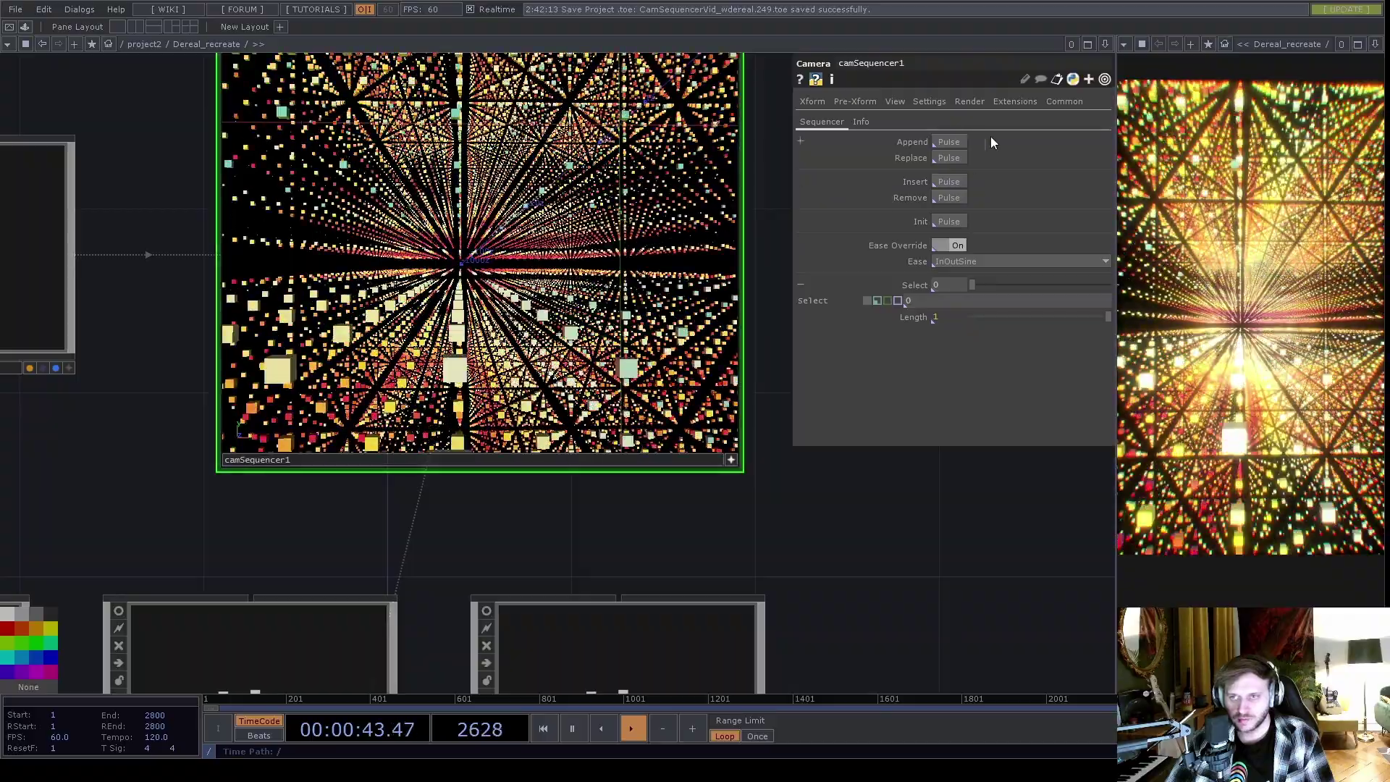
Step: Set camSequencer1's FOV Angle to 100
left_click(906, 103)
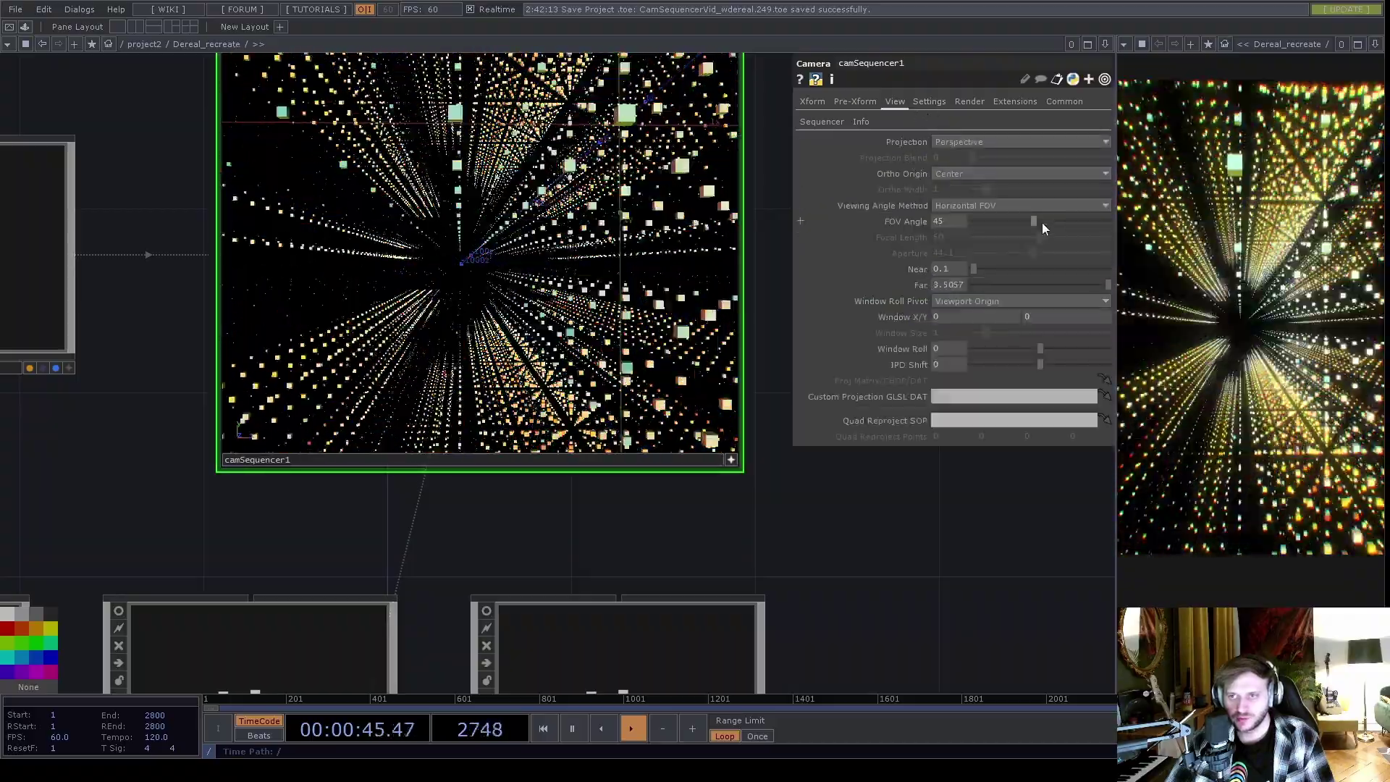
left_click_drag(1036, 220, 1132, 228)
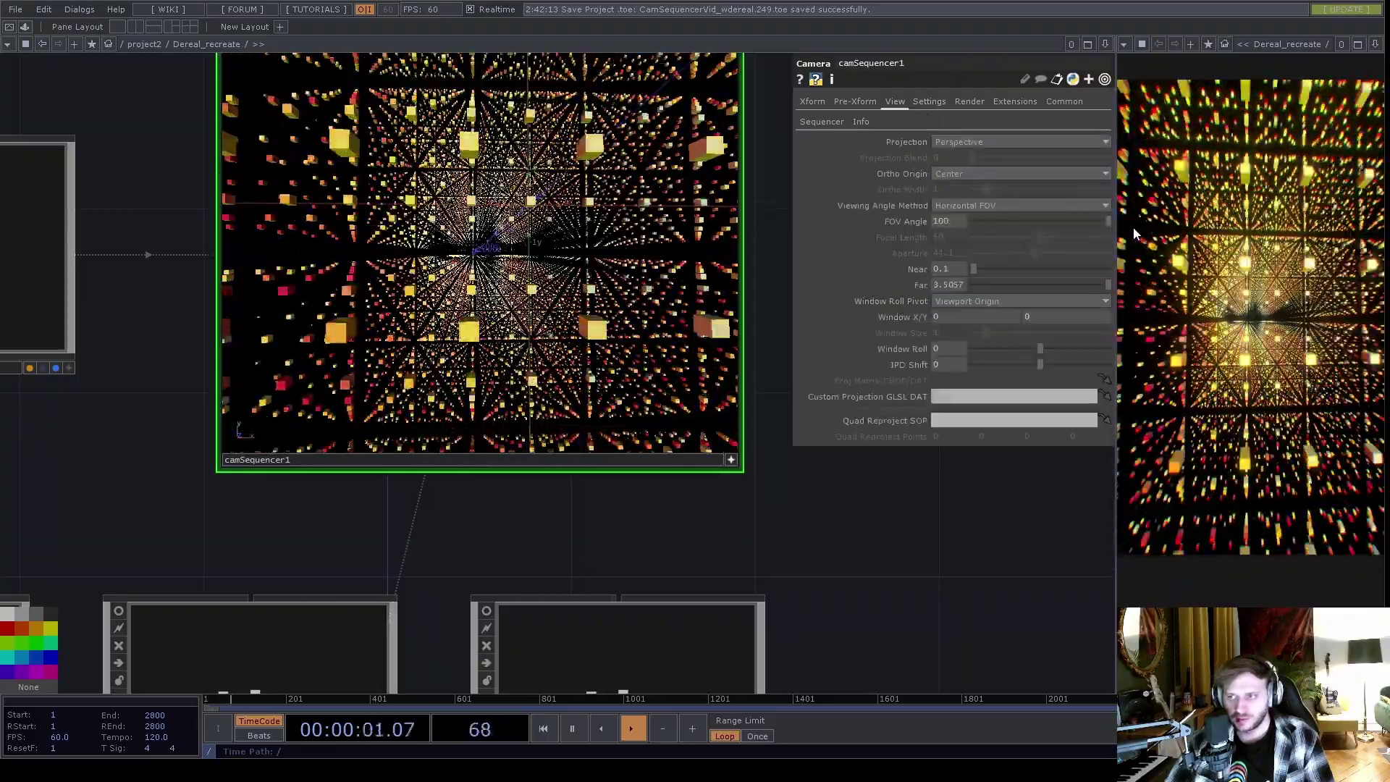
Step: Check camSequencer1's Look At target and set the Y translate of null9 to -34
left_click_drag(403, 546, 657, 521)
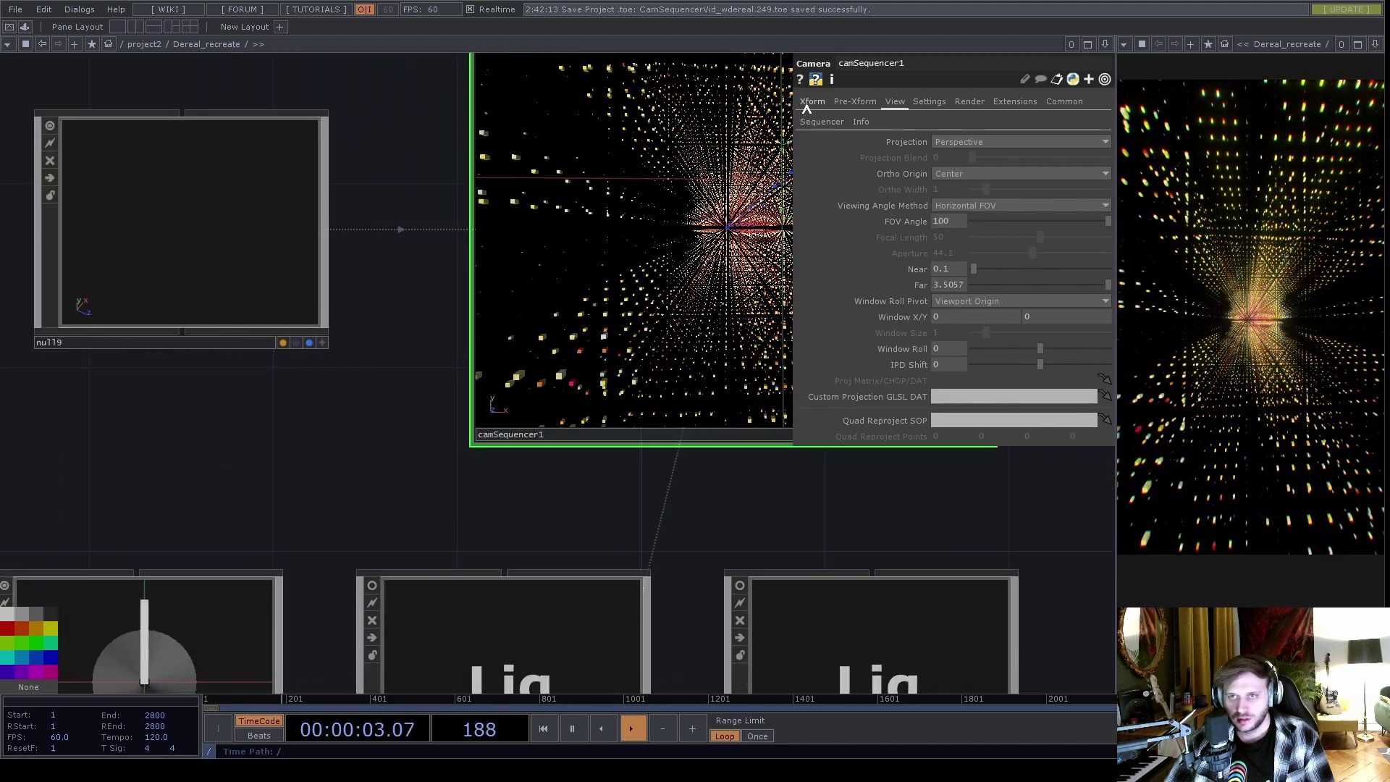
left_click(812, 102)
left_click_drag(295, 444, 416, 498)
left_click(311, 275)
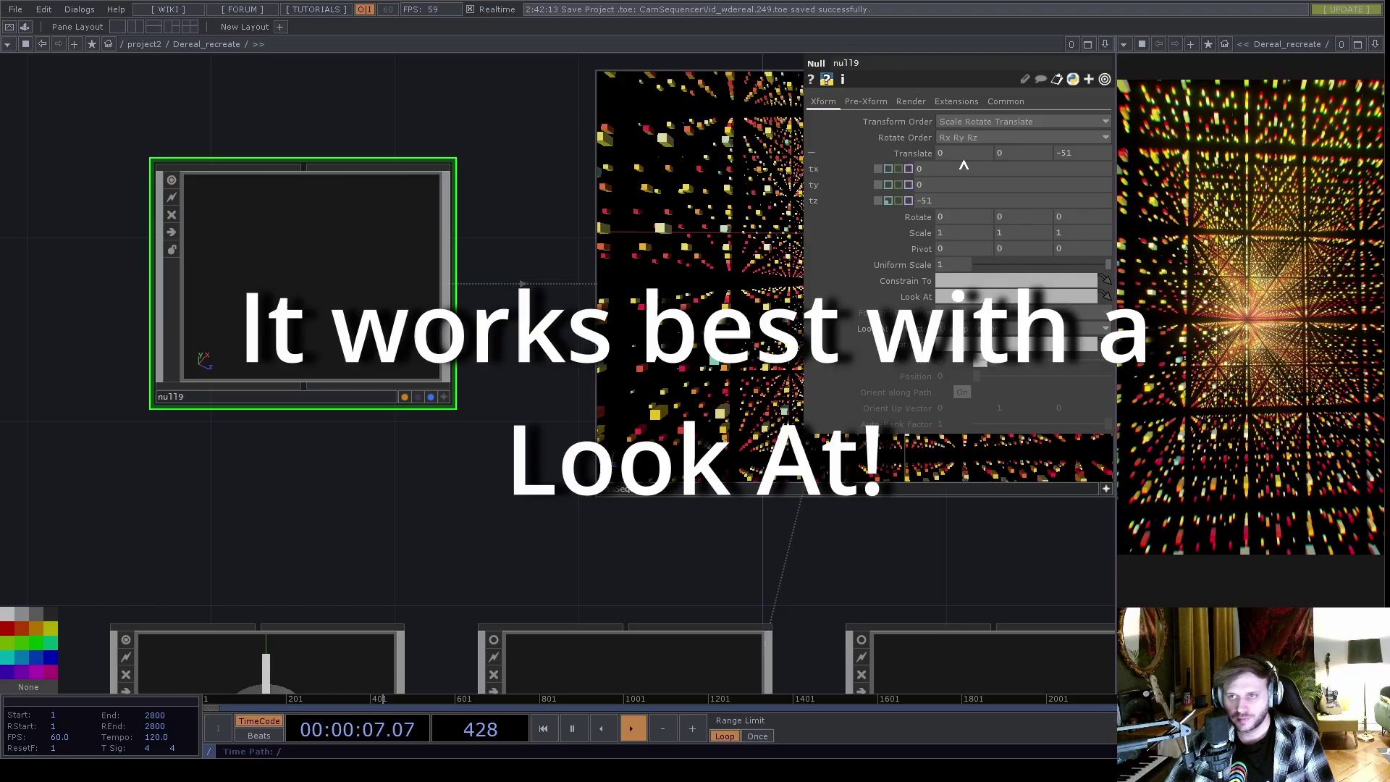
left_click_drag(1042, 164, 928, 414)
left_click_drag(987, 567, 589, 596)
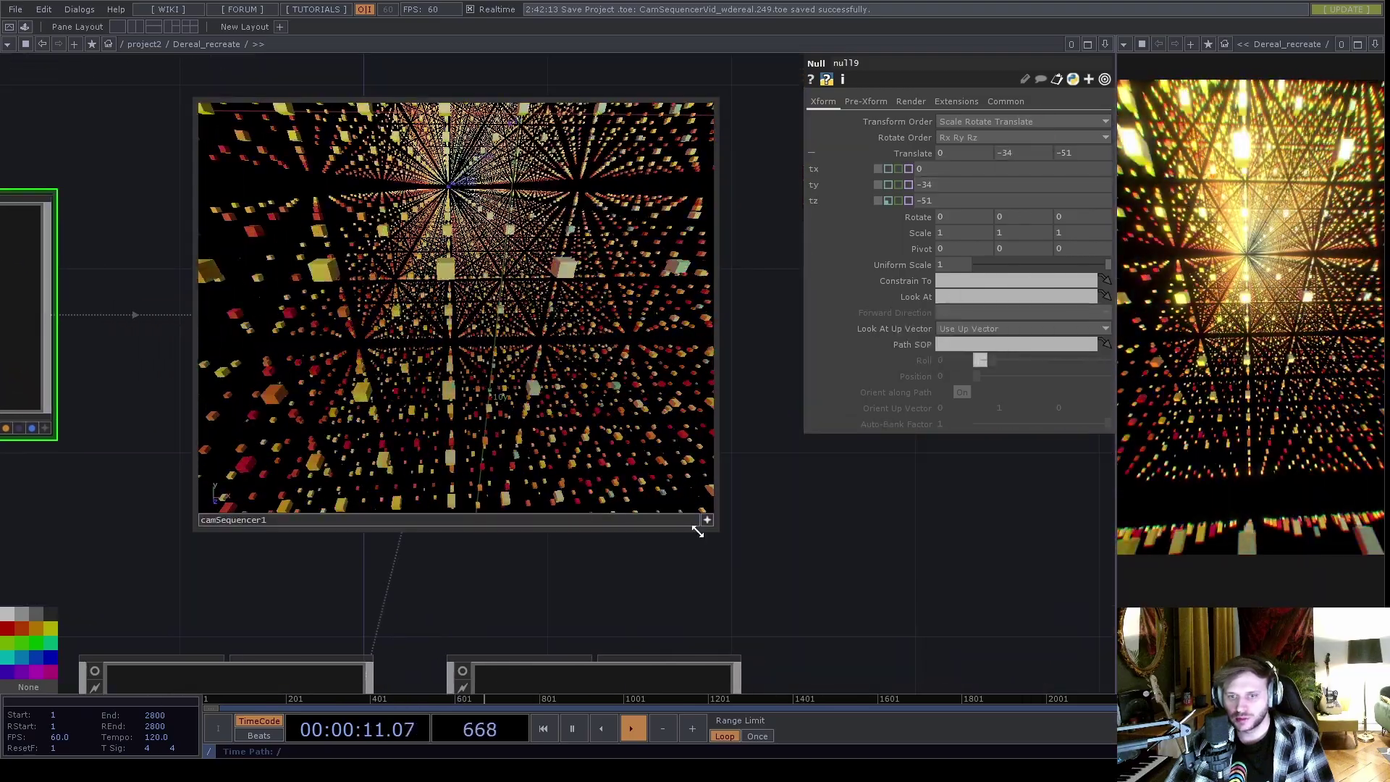
Step: Append the current camera view as a new state in camSequencer1's sequence
left_click(715, 315)
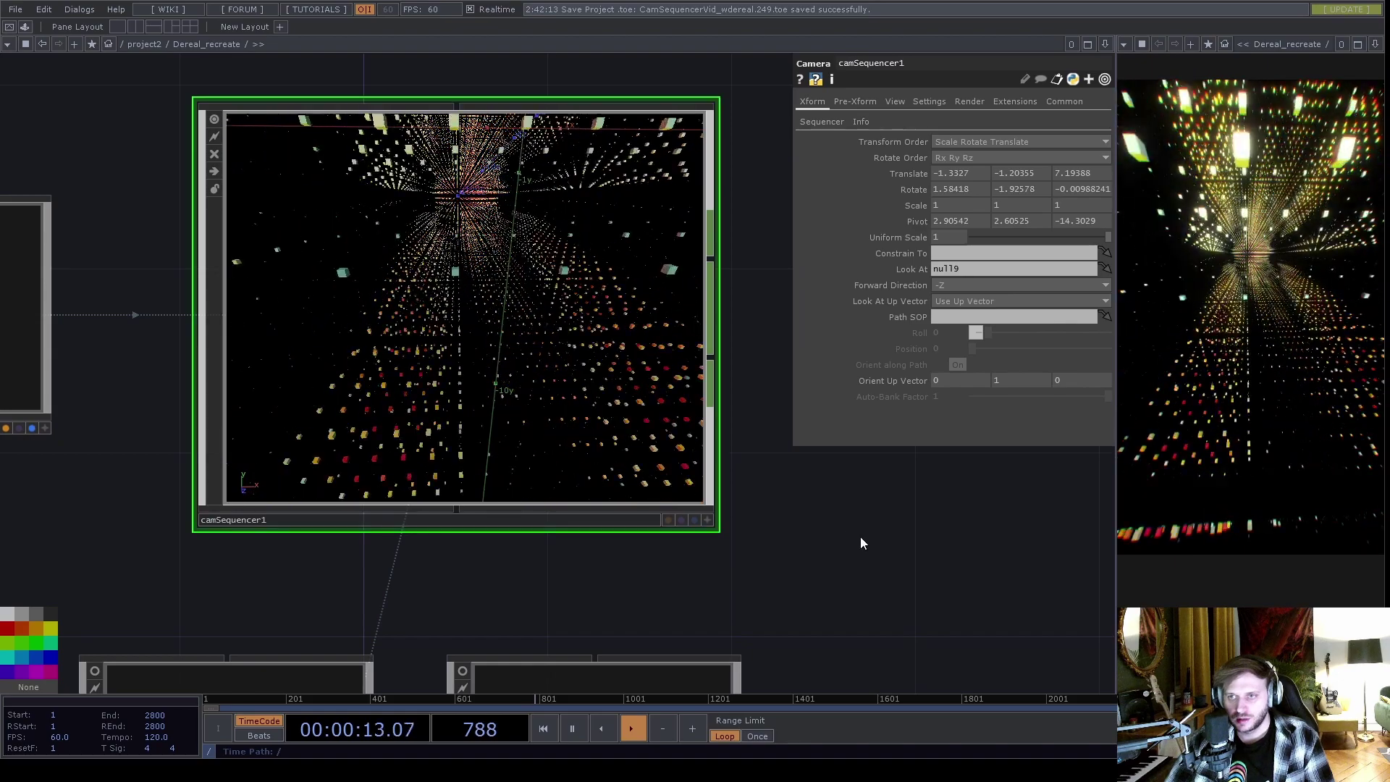
scroll(860, 536, "down", 3)
left_click_drag(789, 448, 648, 303)
left_click(820, 122)
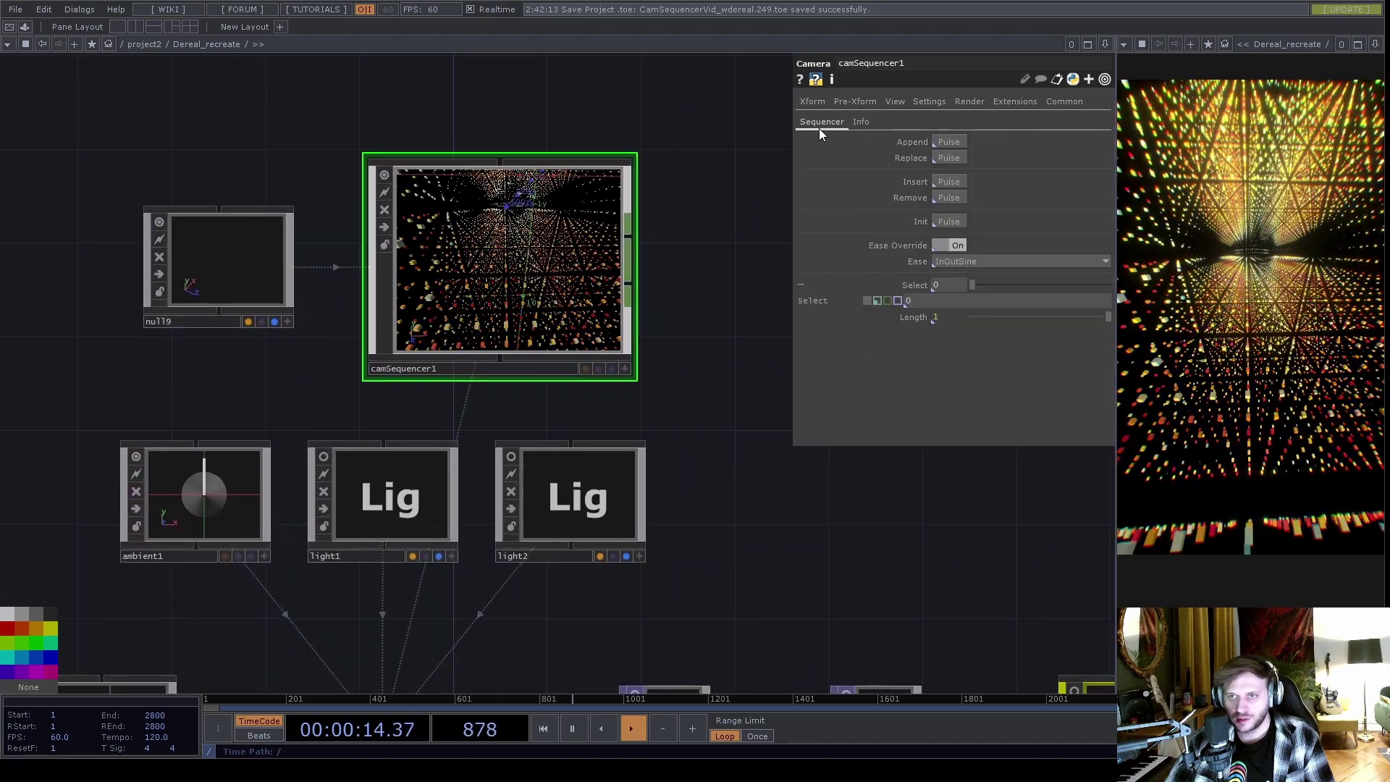
left_click(954, 142)
Step: Sweep camSequencer1's Select between 0 and 1 to preview the transition between the two camera states
left_click_drag(972, 285, 886, 289)
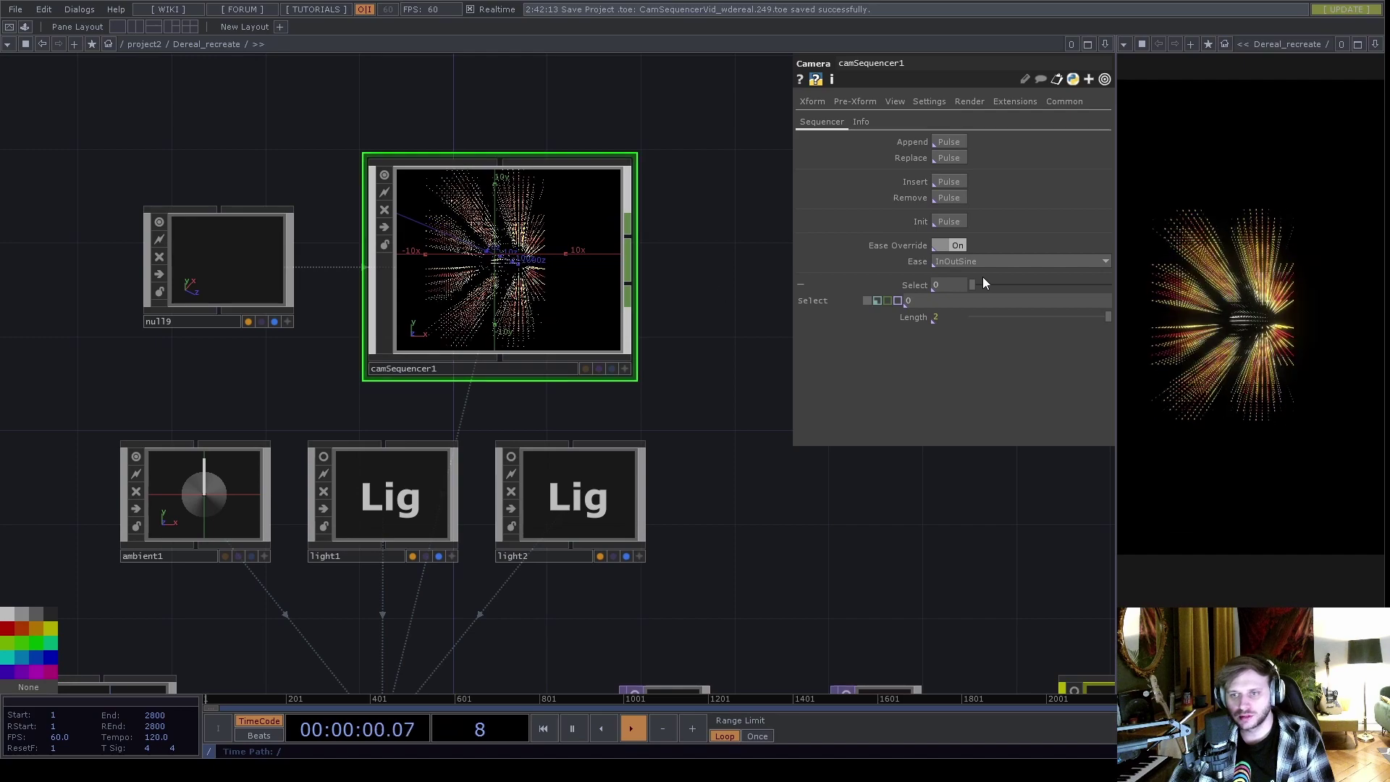
left_click_drag(961, 284, 1103, 285)
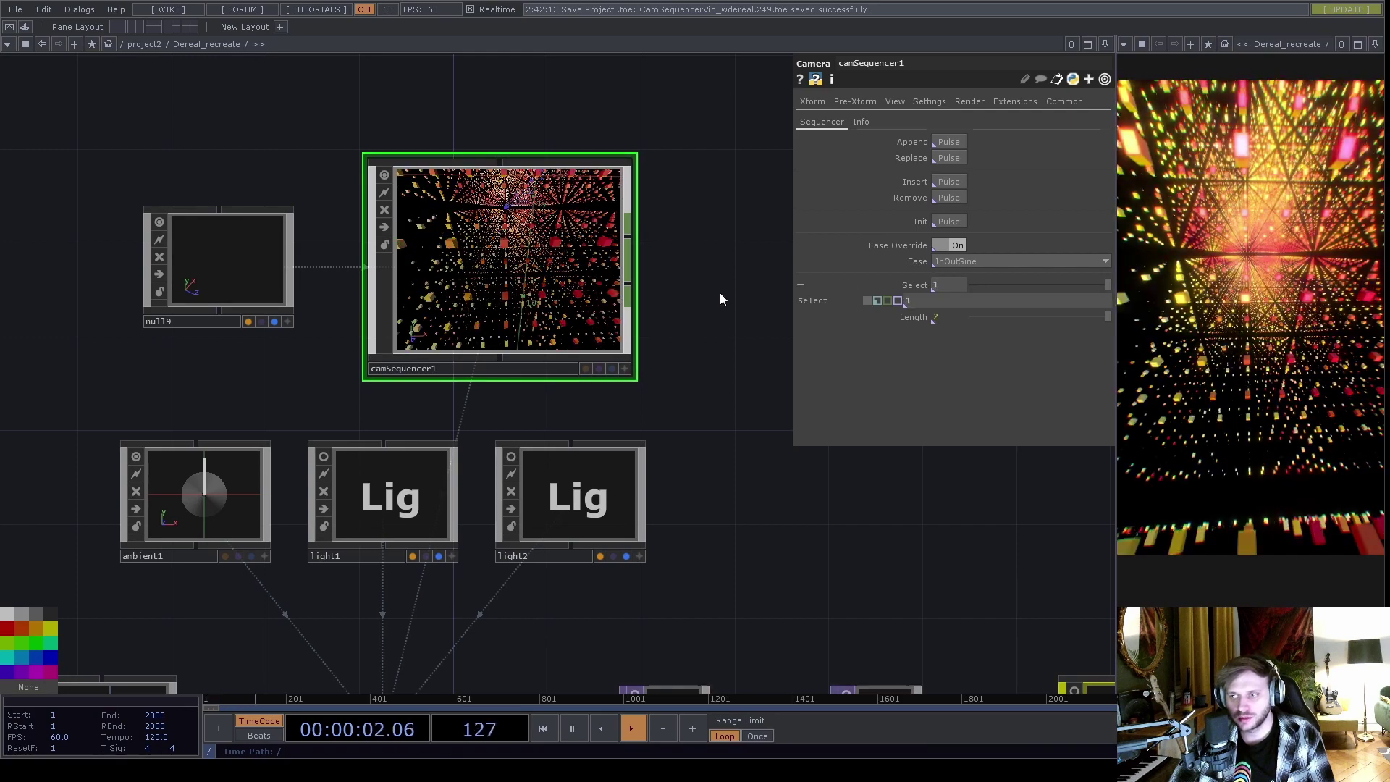
Step: Reframe the camera from inside camSequencer1's viewer at state 1 and scrub Select to check the transition
left_click_drag(726, 310, 782, 405)
scroll(649, 572, "up", 5)
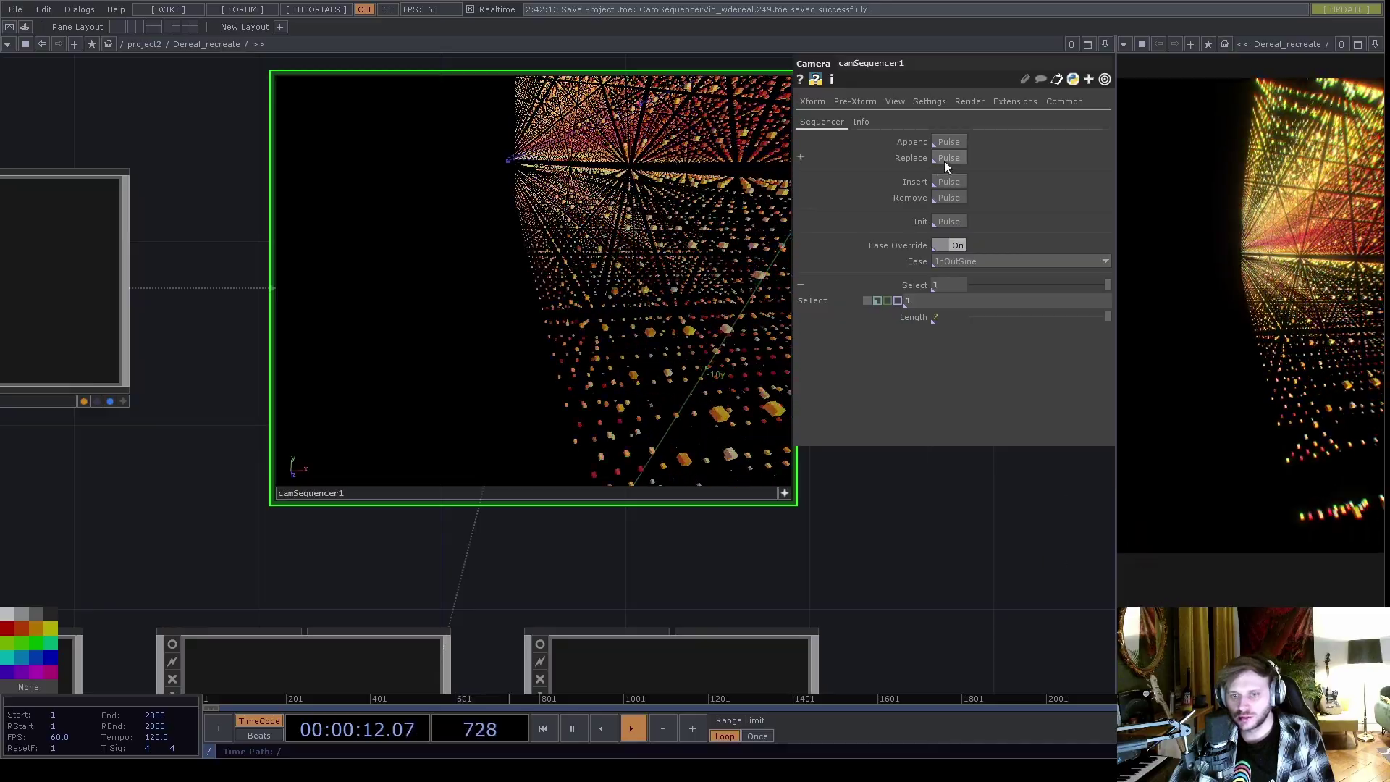
left_click_drag(1096, 284, 1020, 285)
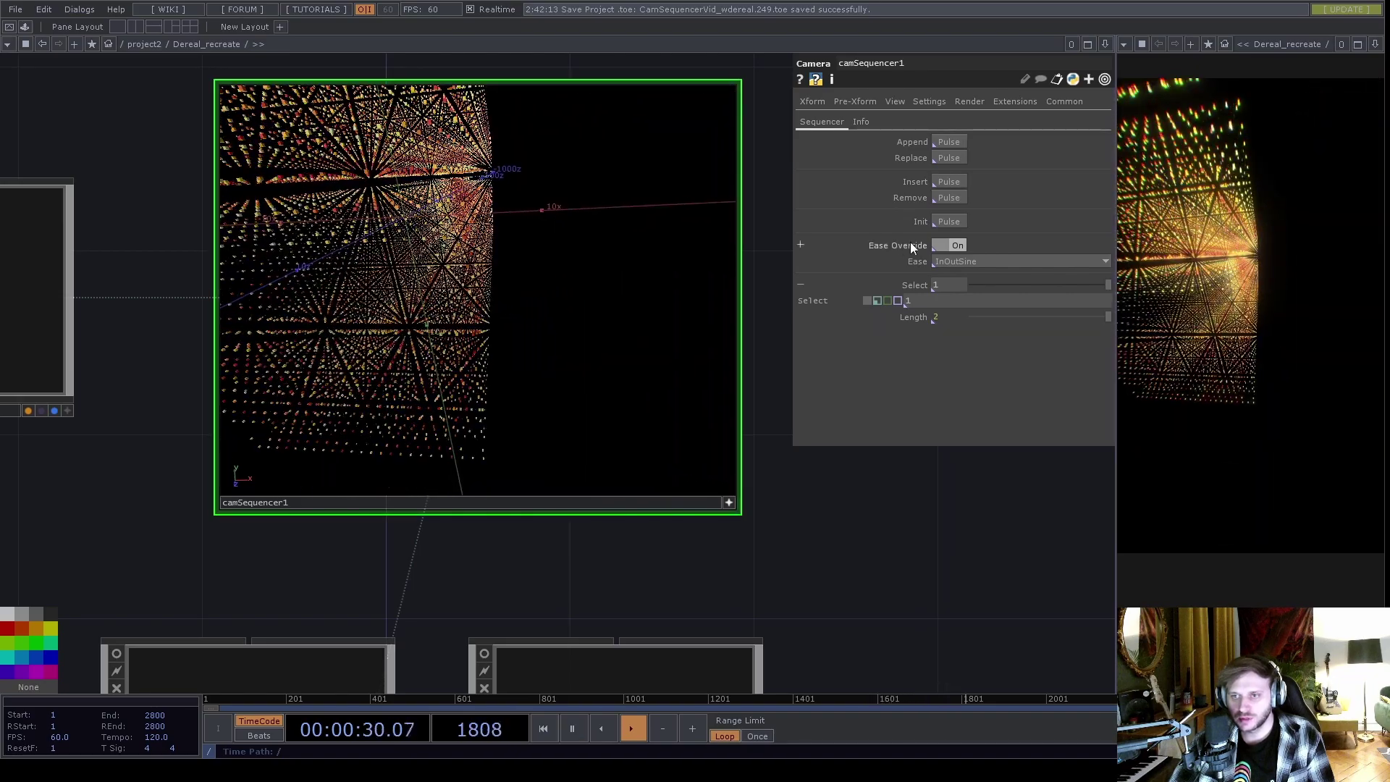
Step: Insert a new camera state into camSequencer1's sequence and scrub Select to preview the transitions
left_click(952, 177)
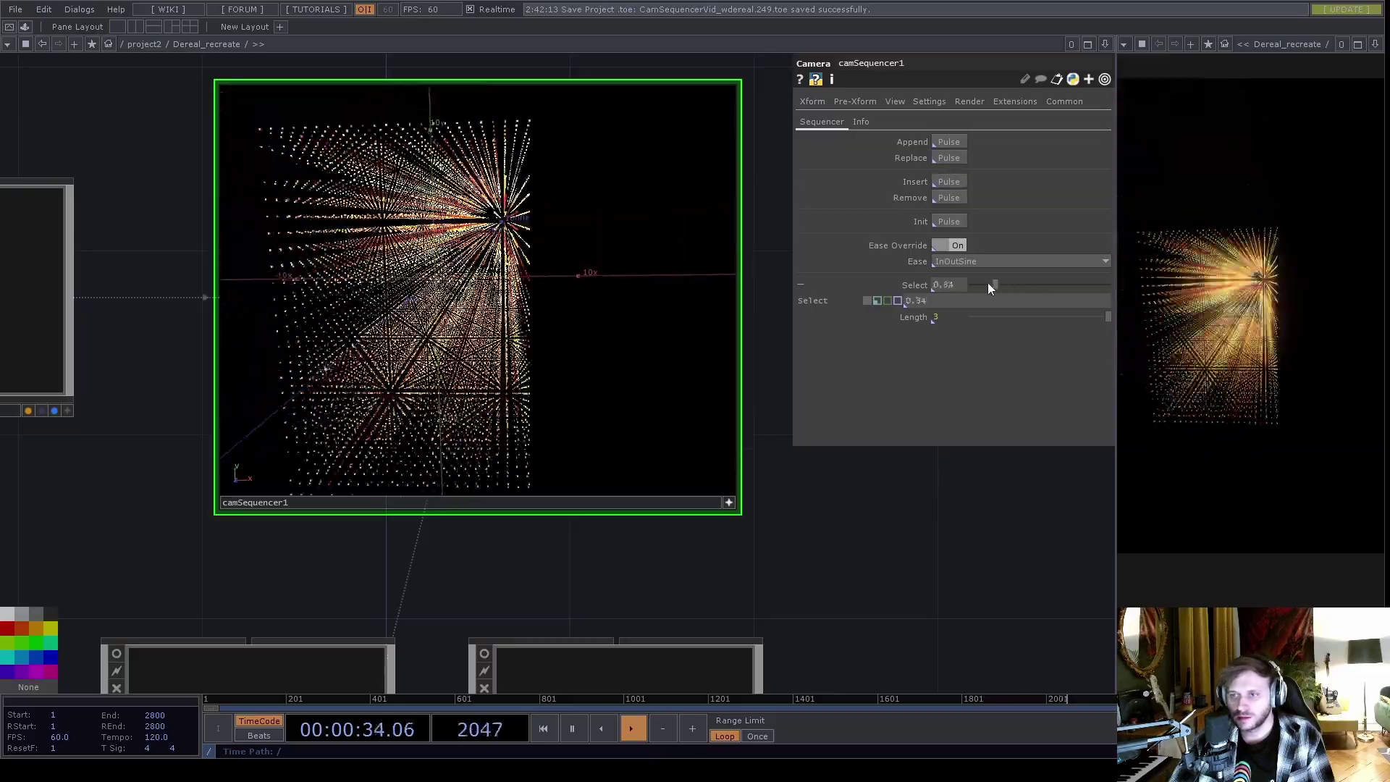
left_click_drag(988, 283, 933, 212)
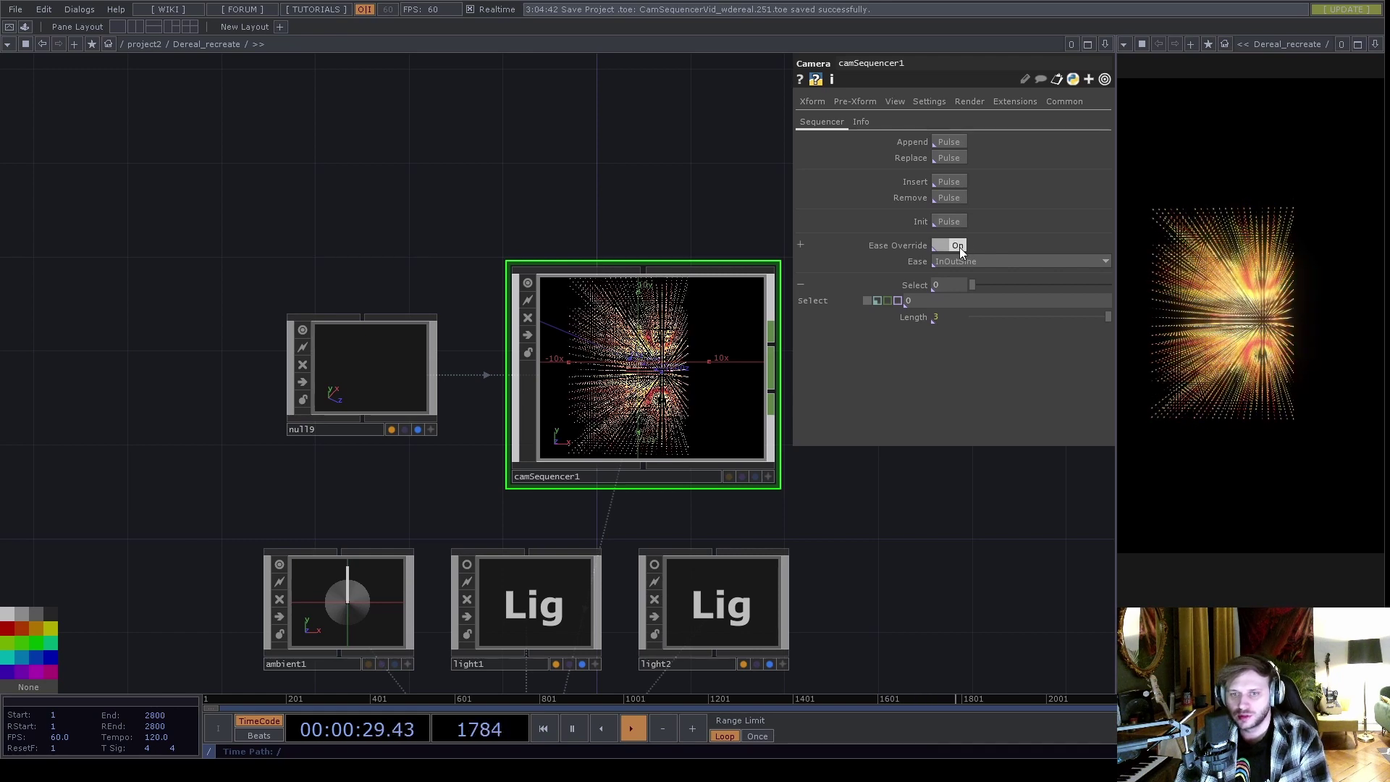
Step: Set the override Ease to OutQuint and preview it with Select driven by the expression absTime.seconds * 0.2
left_click(967, 259)
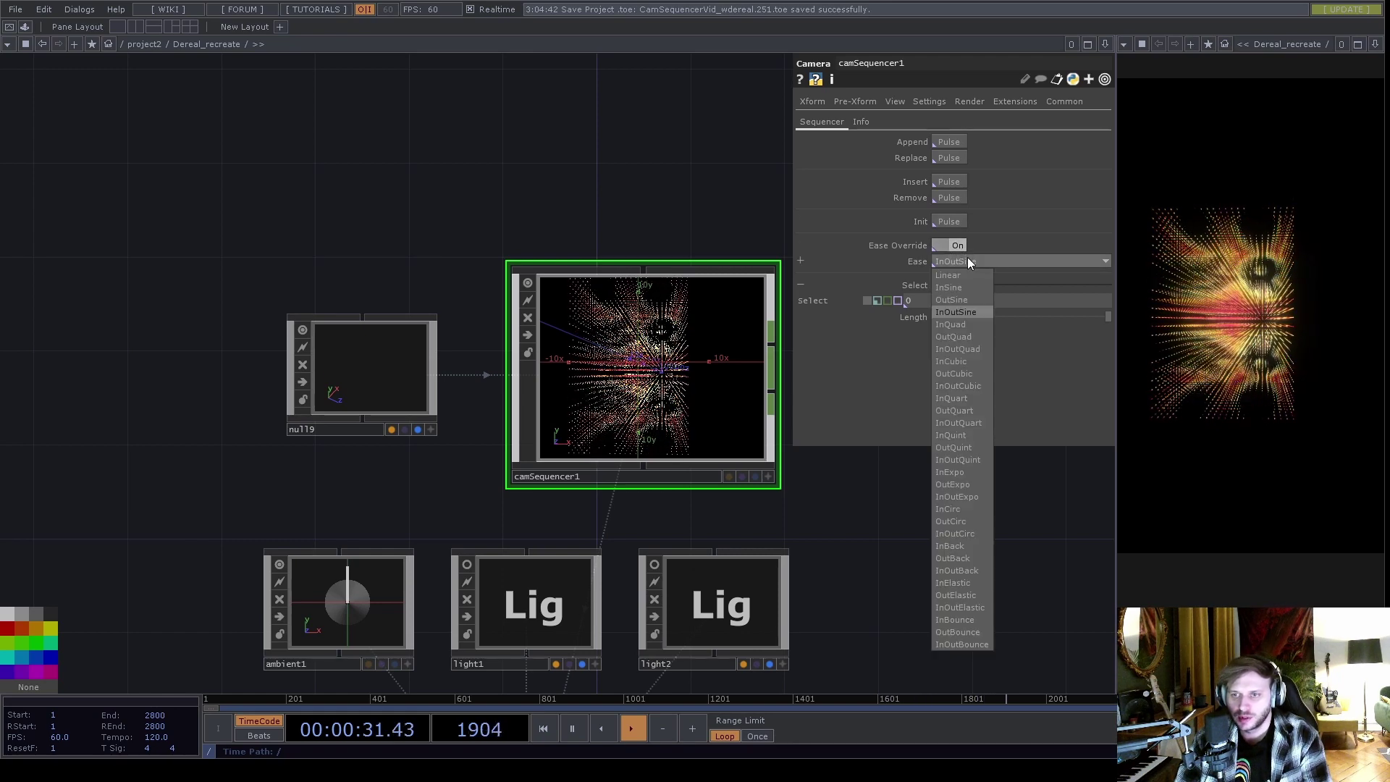
left_click(953, 447)
left_click(877, 300)
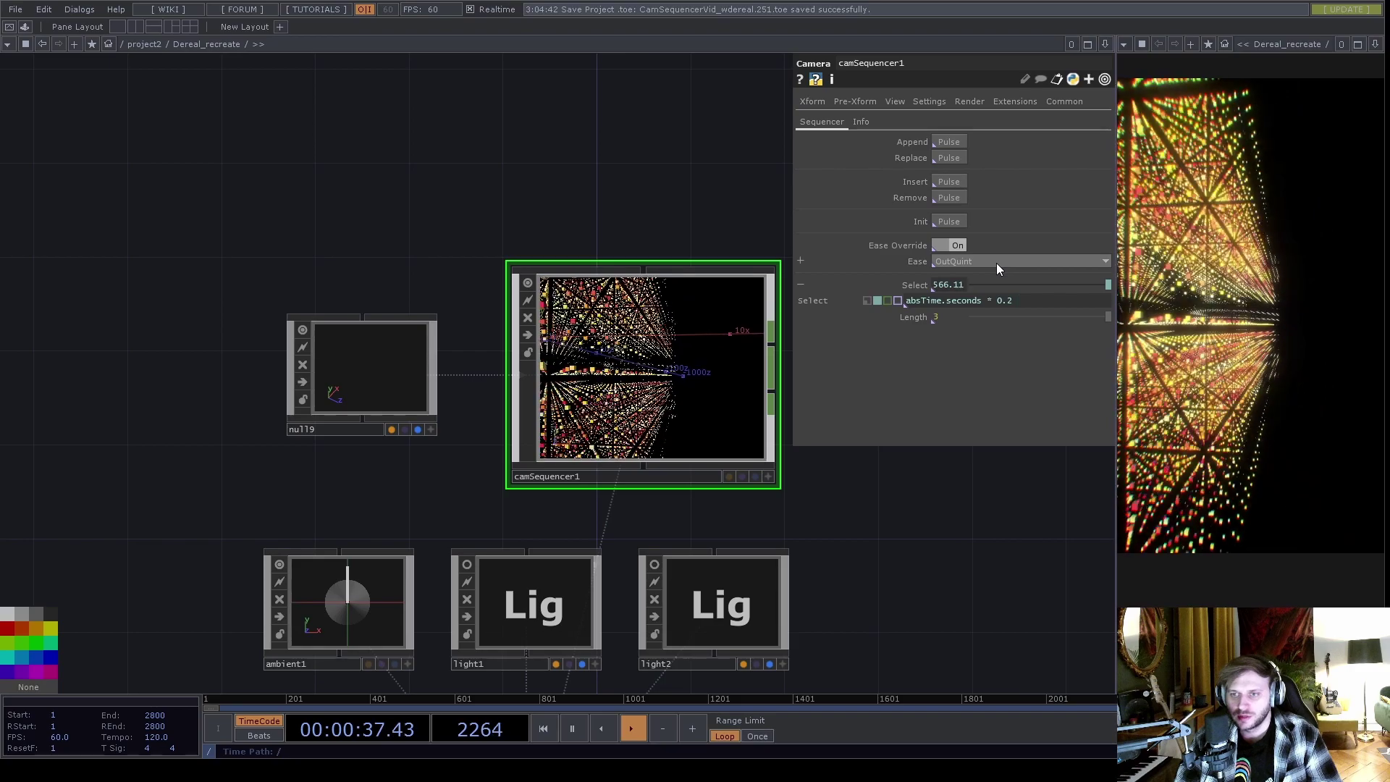
Step: Switch camSequencer1's Select back to constant mode and set it to 1
left_click(868, 300)
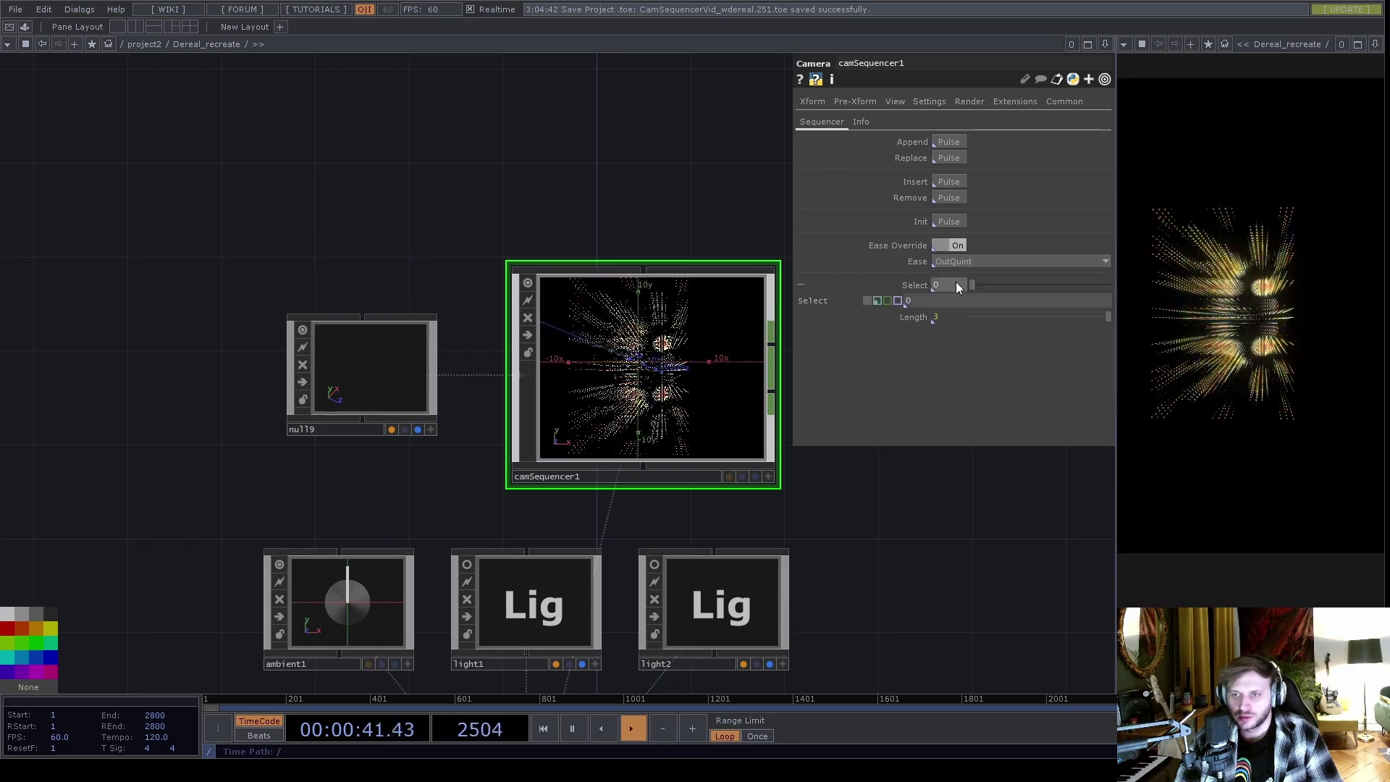
type("1")
key("Return")
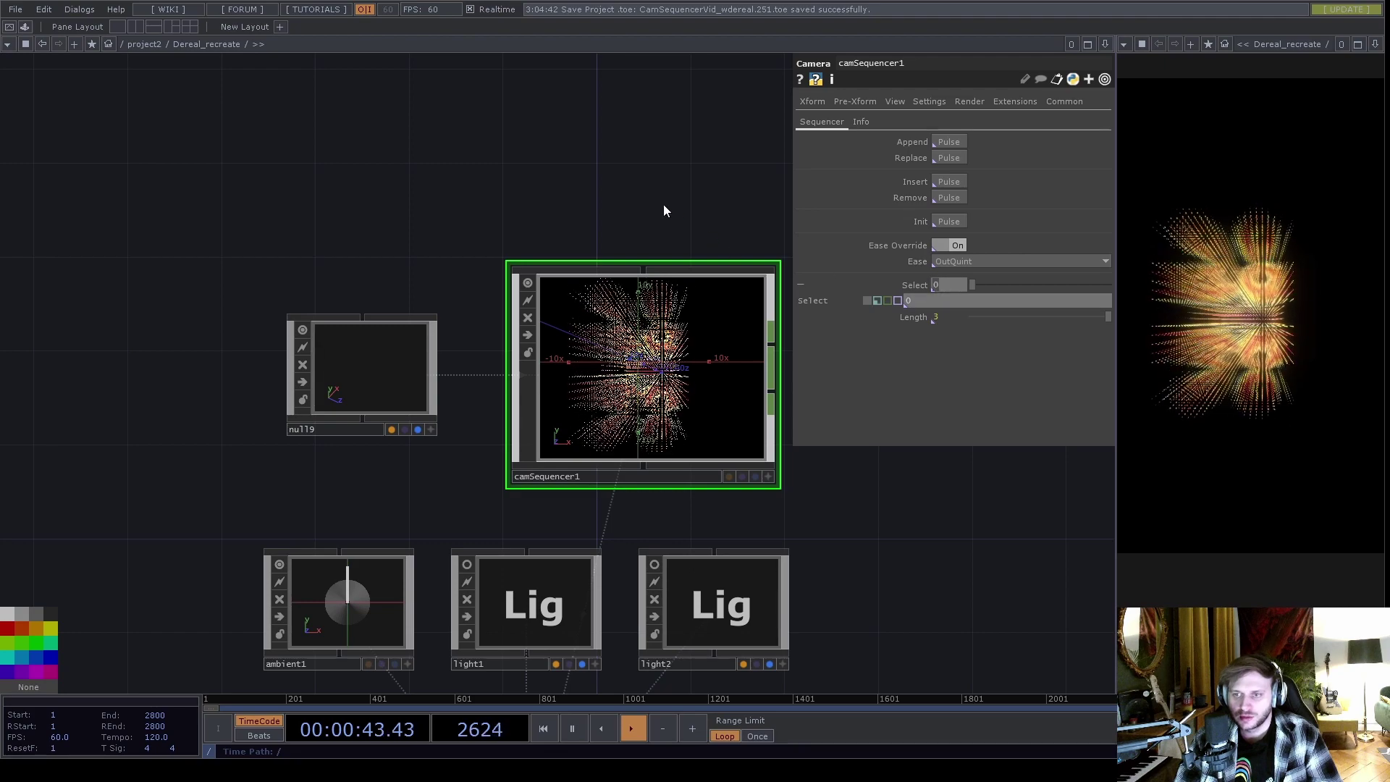
Step: Set camSequencer1's Ease to InOutCirc and turn off Ease Override
left_click(988, 265)
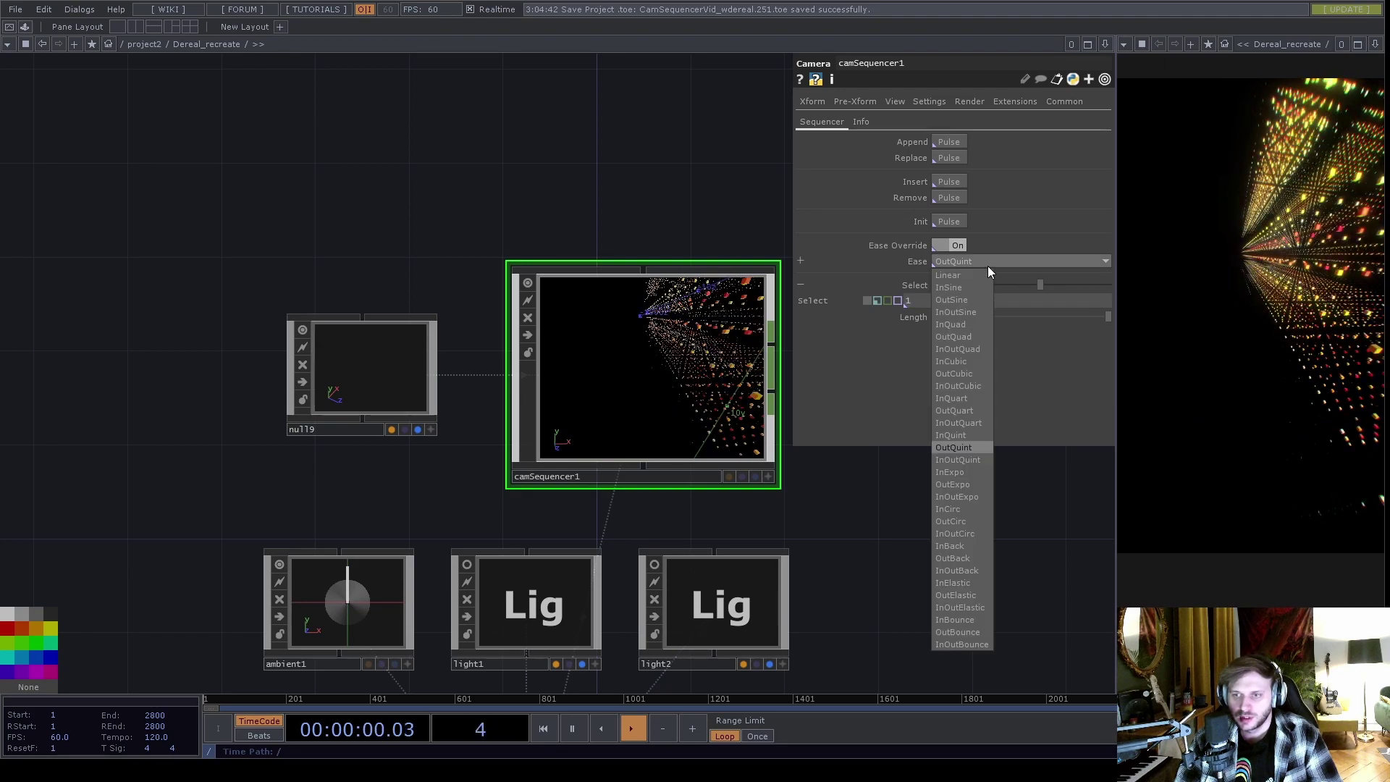
left_click(972, 532)
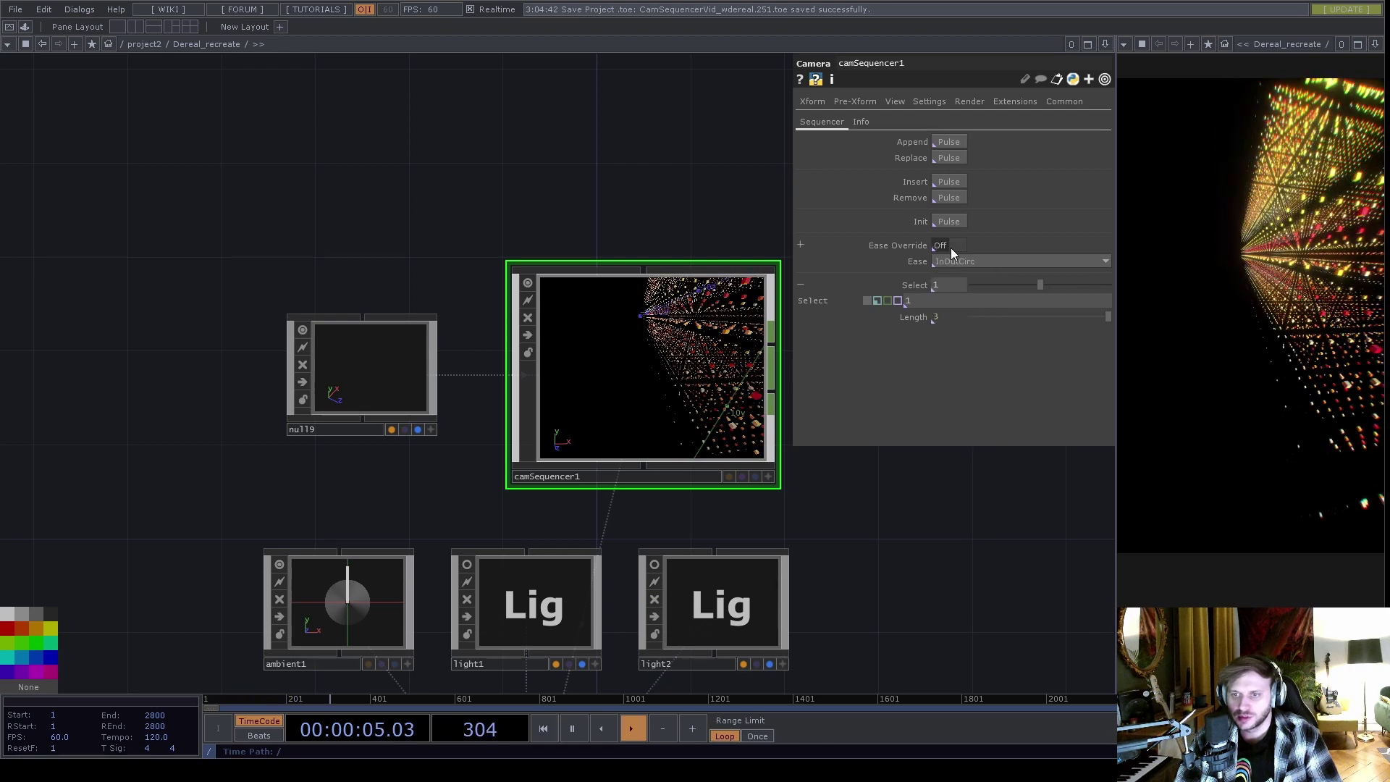
left_click(950, 246)
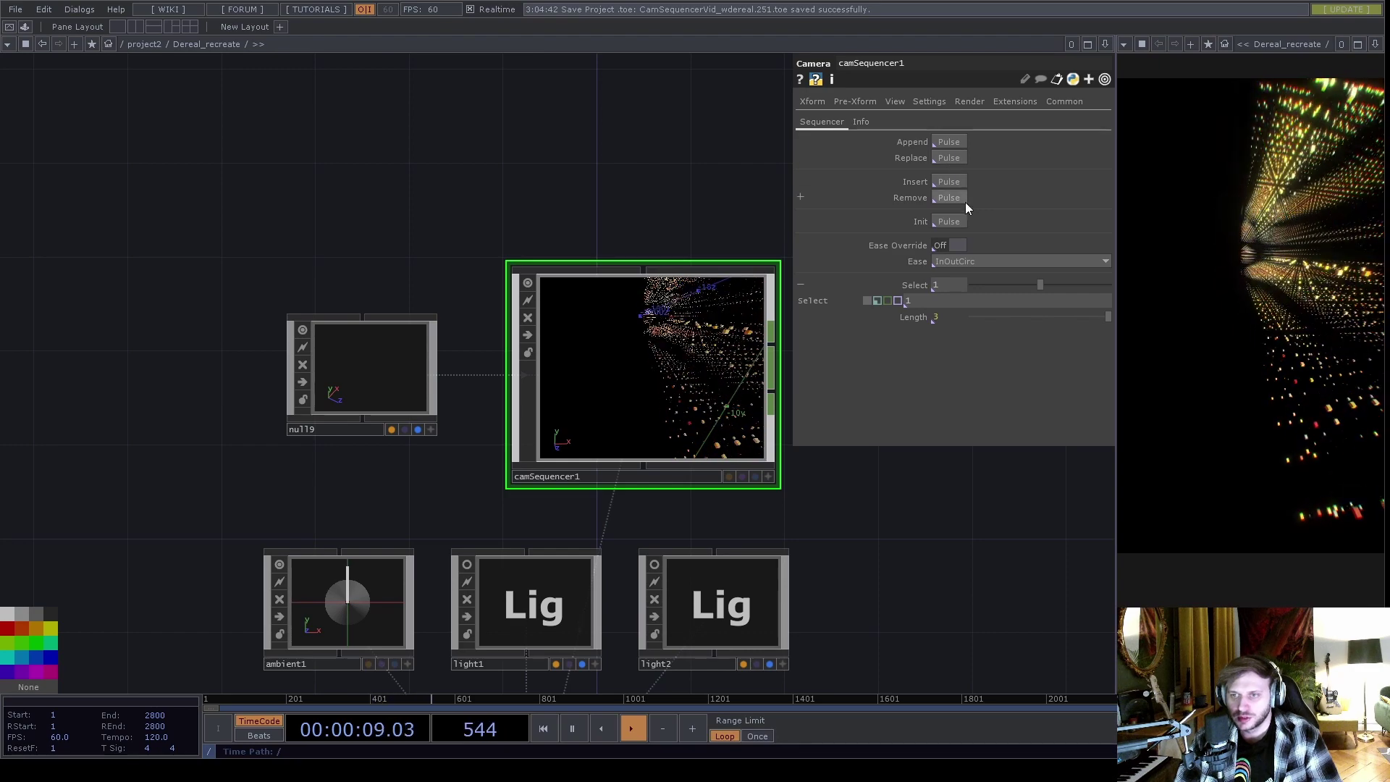
Step: Set Select to 2 and assign the OutQuad ease to that camera state
left_click(967, 260)
left_click(970, 259)
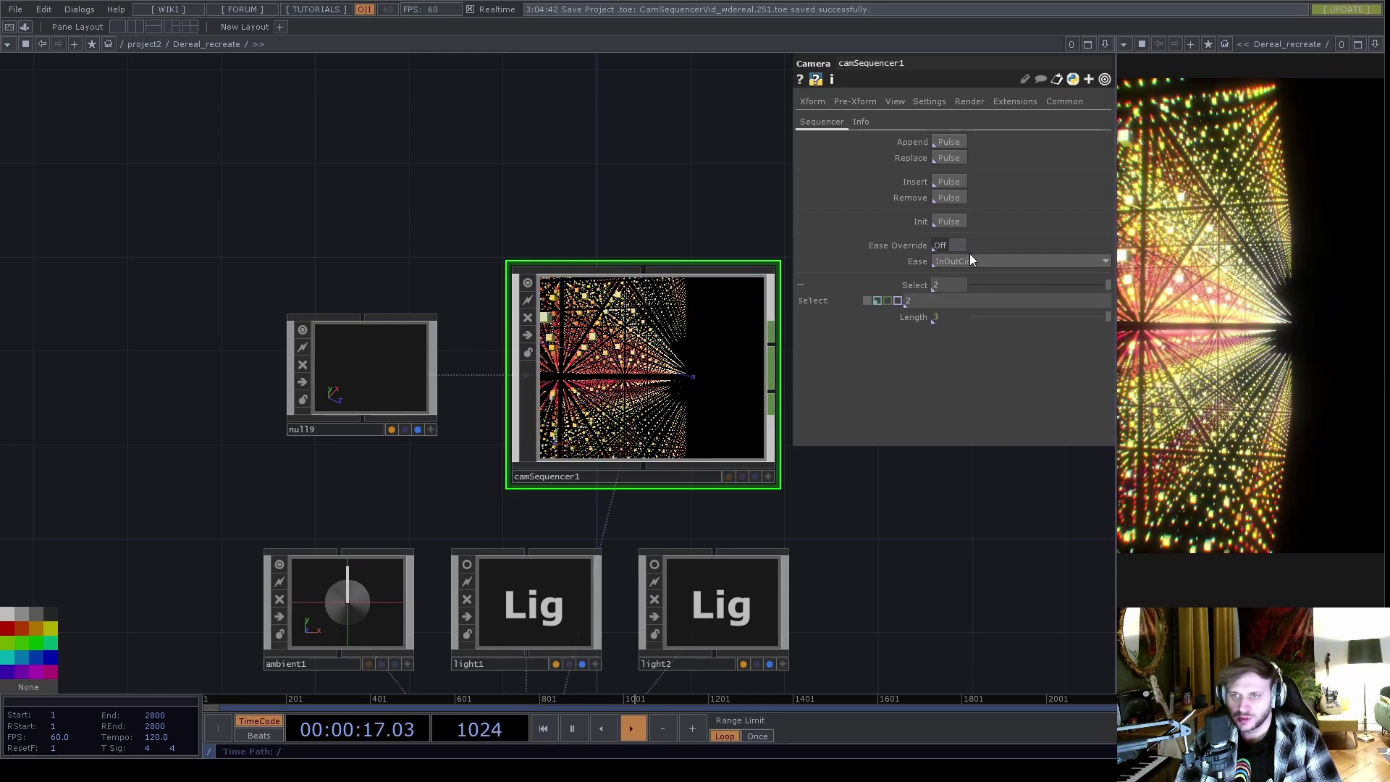
left_click(965, 259)
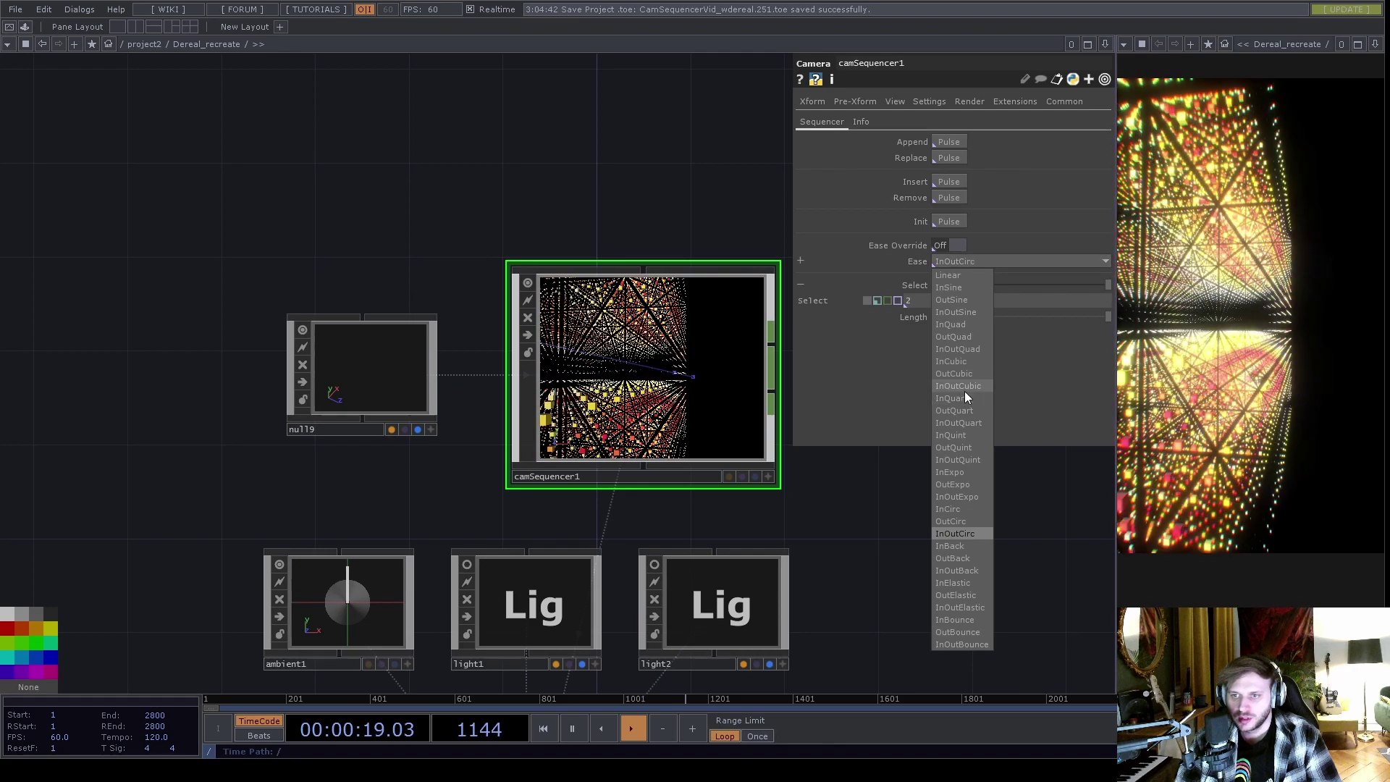
left_click(965, 337)
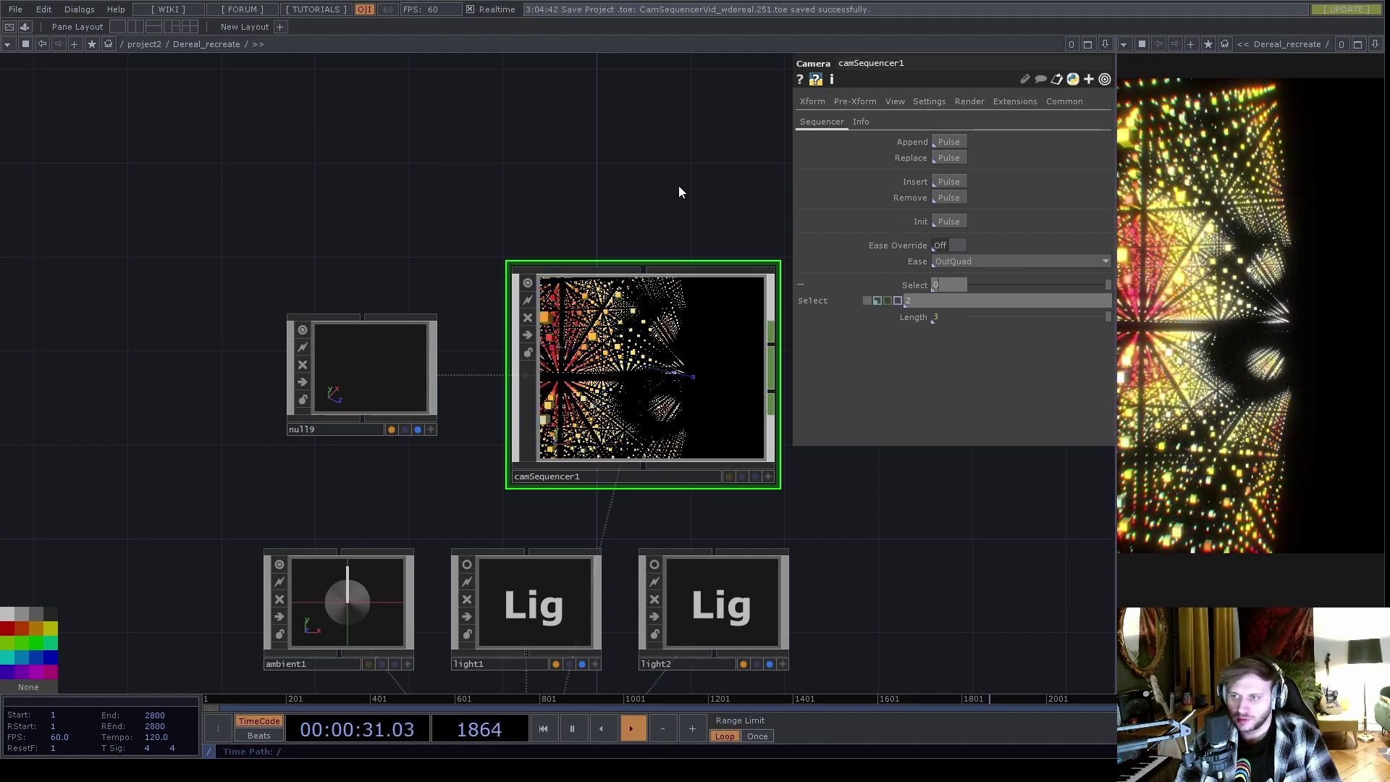
Step: Set the Ease to OutBounce with Select at 0, and drive Select with the expression absTime.seconds * 0.2
left_click(977, 261)
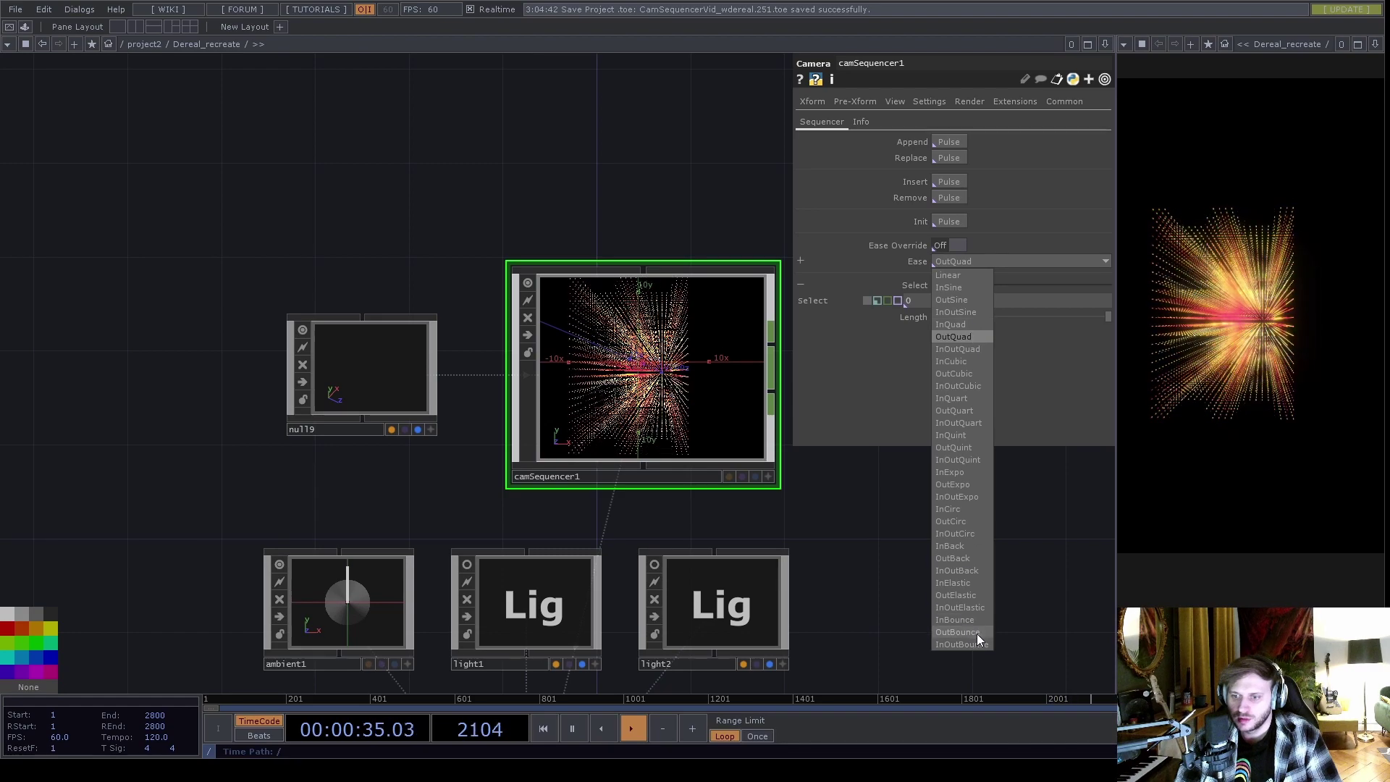
left_click(956, 632)
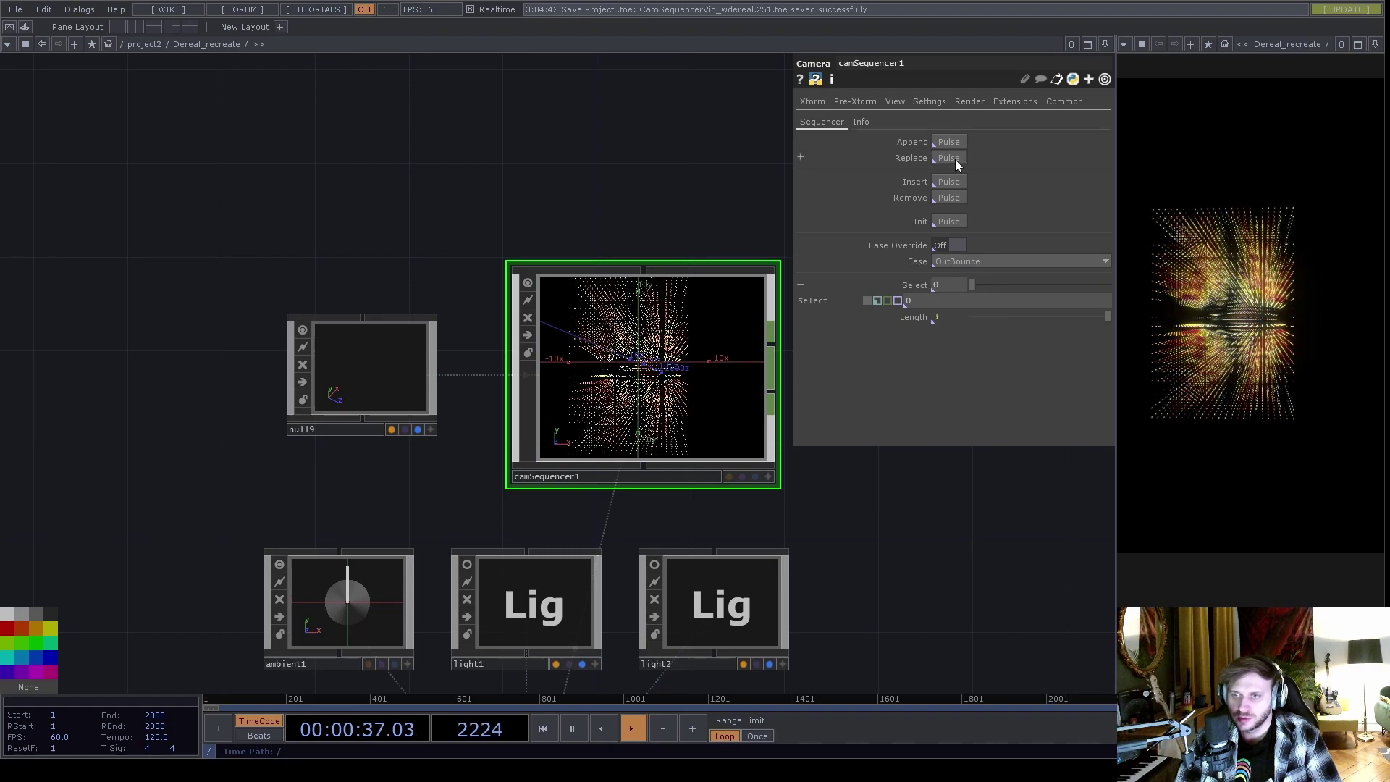
left_click(877, 301)
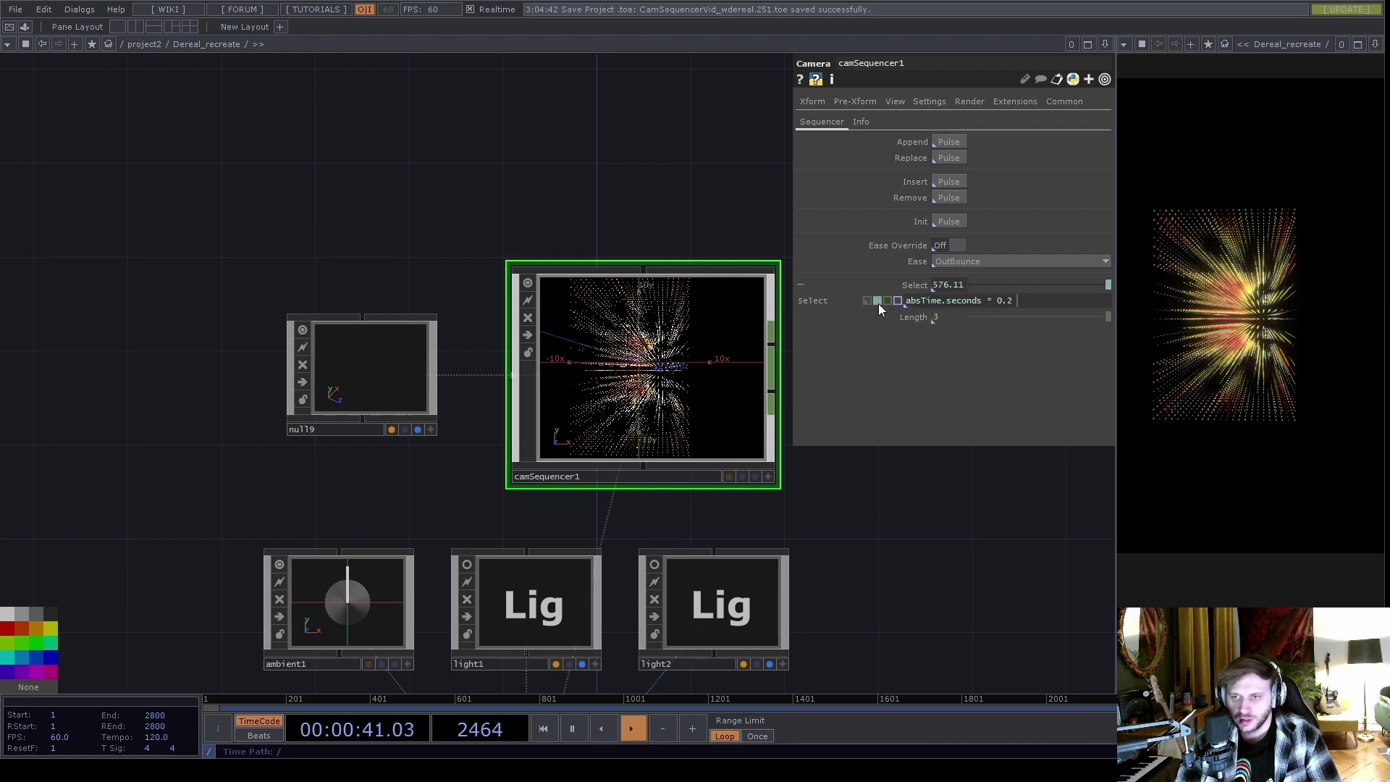